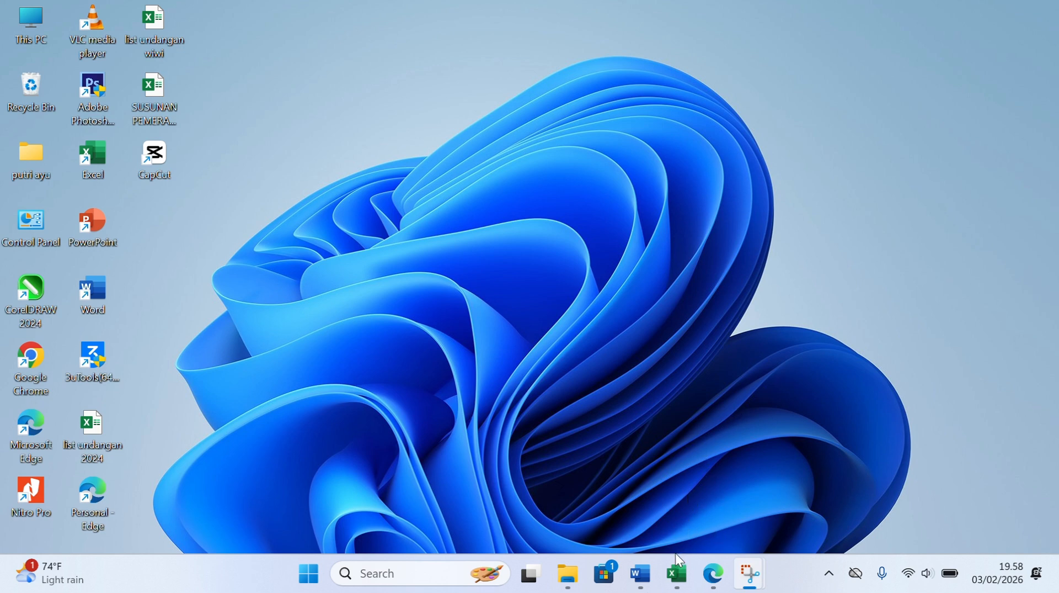
mouse_move(674, 561)
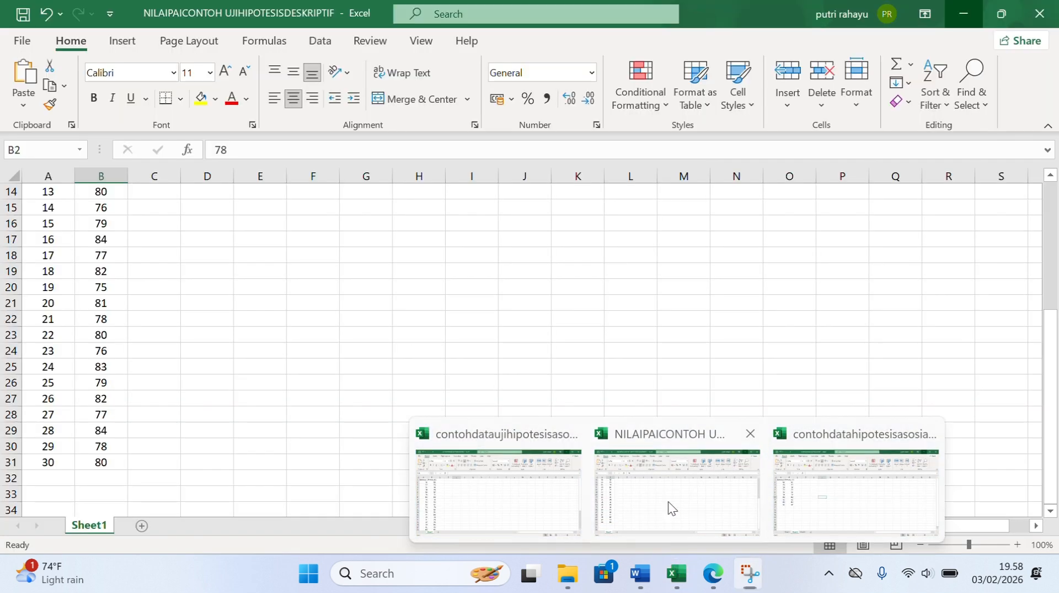
left_click(668, 503)
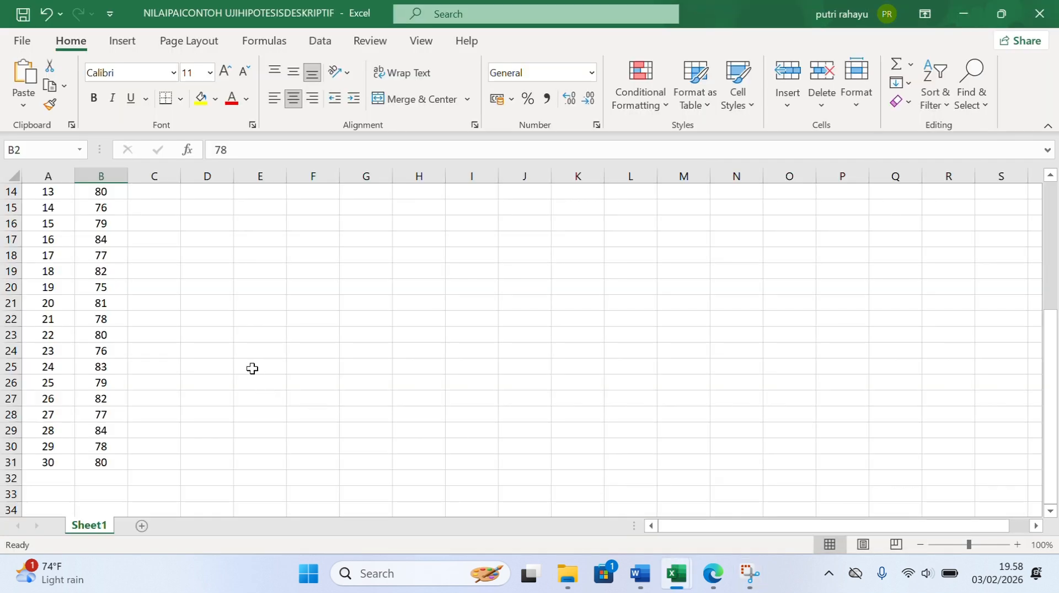
scroll(251, 369, "up", 5)
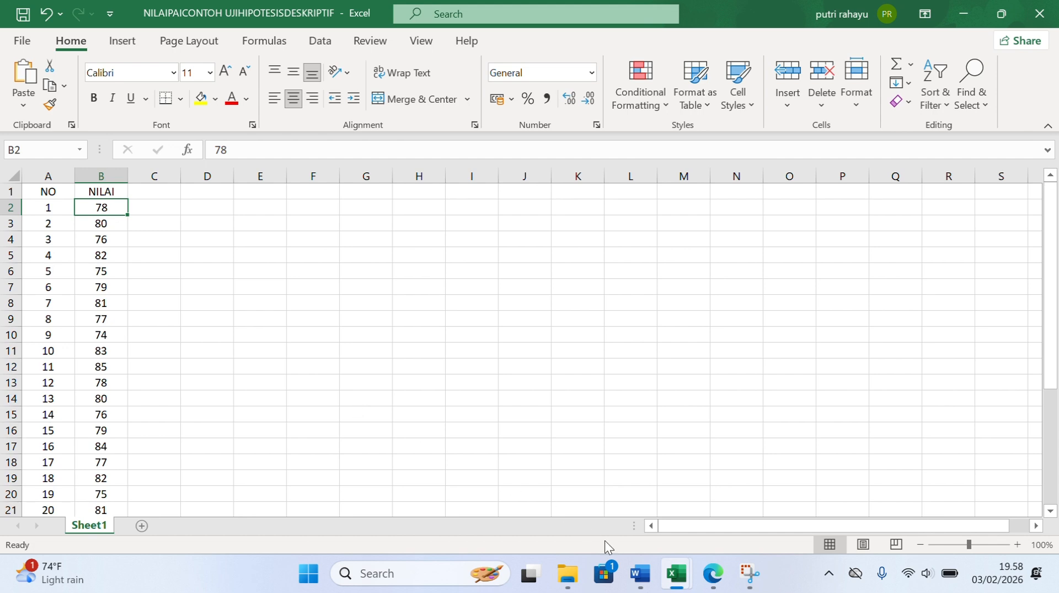
Copy the Motivasi and Prestasi values in A2:B11 on Sheet2 of the contohdatahipotesisasosiatif workbook
mouse_move(676, 574)
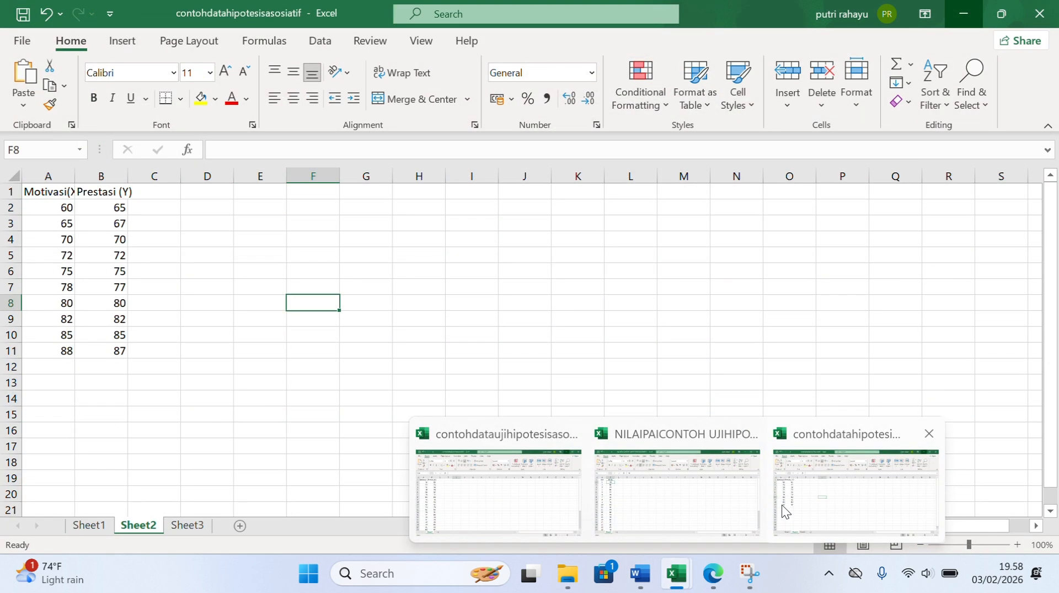
left_click(782, 504)
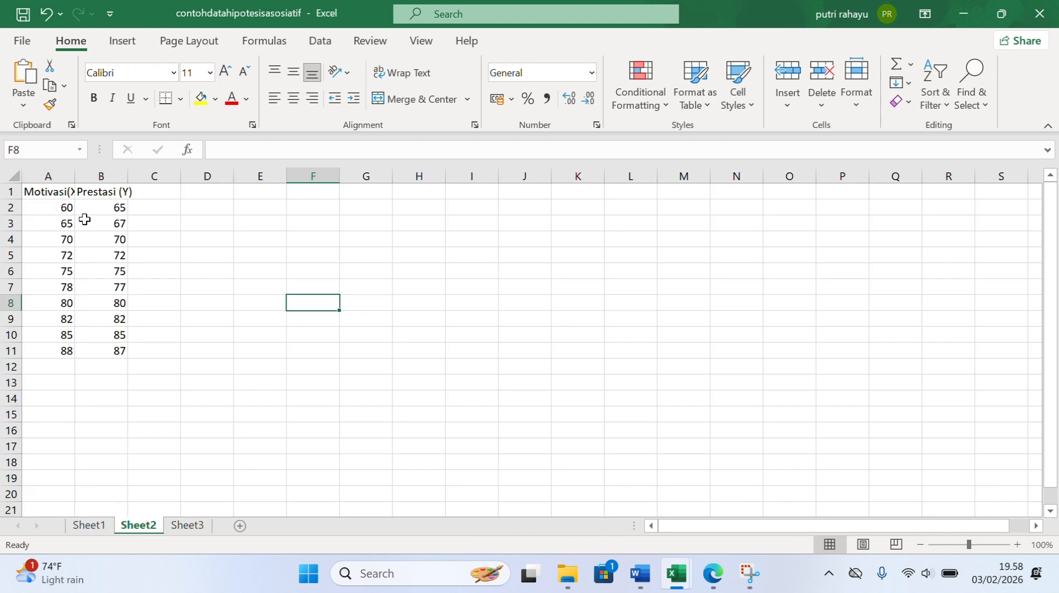
left_click(65, 205)
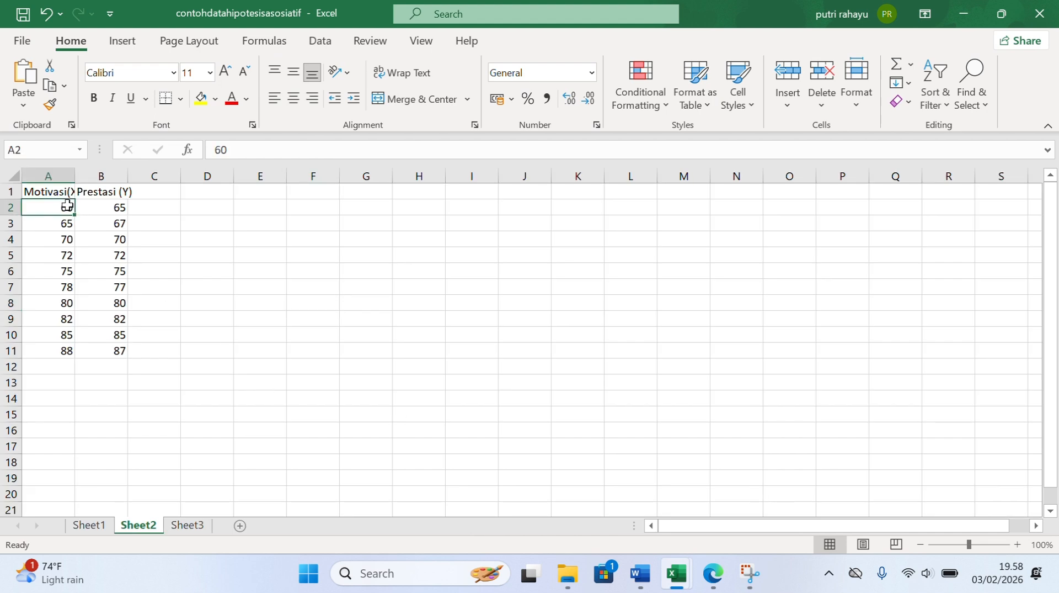
left_click_drag(67, 205, 120, 345)
key("ctrl+c")
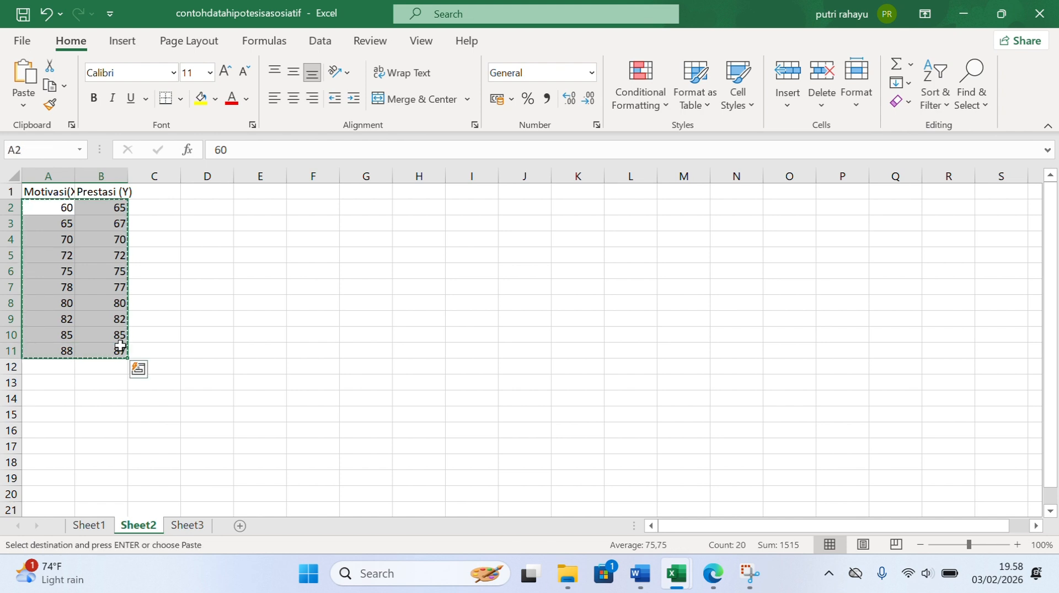
Launch IBM SPSS Statistics 26 and dismiss its welcome dialog to reach an empty dataset
left_click(310, 572)
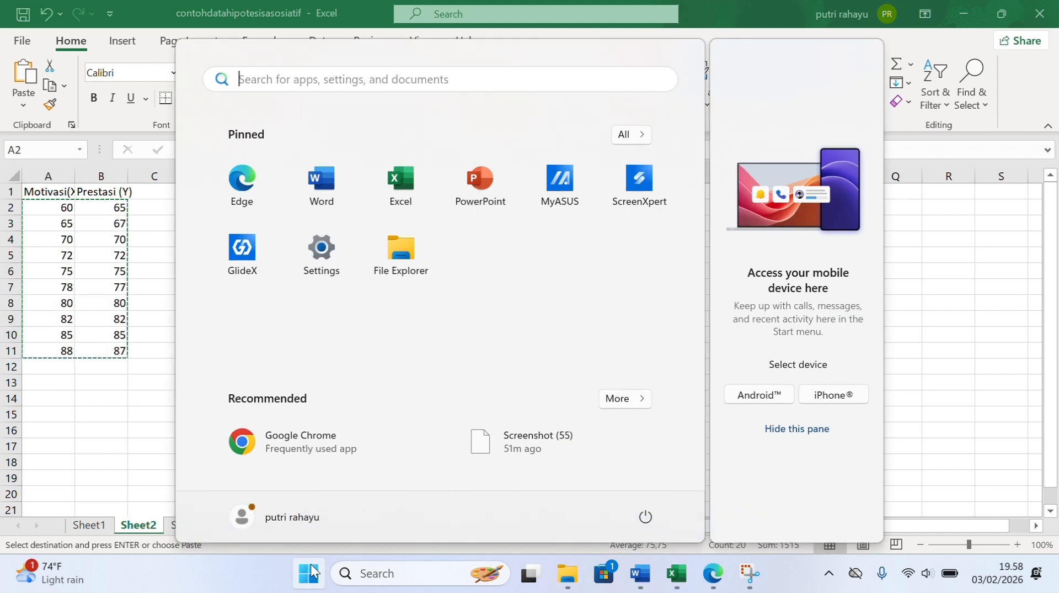
left_click(325, 79)
type("spss")
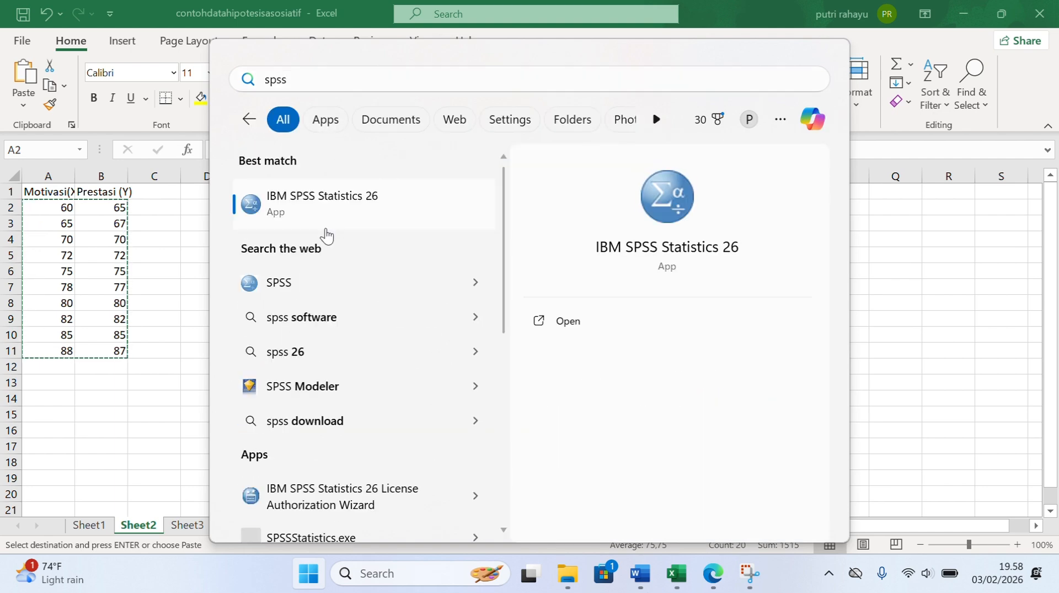
left_click(325, 227)
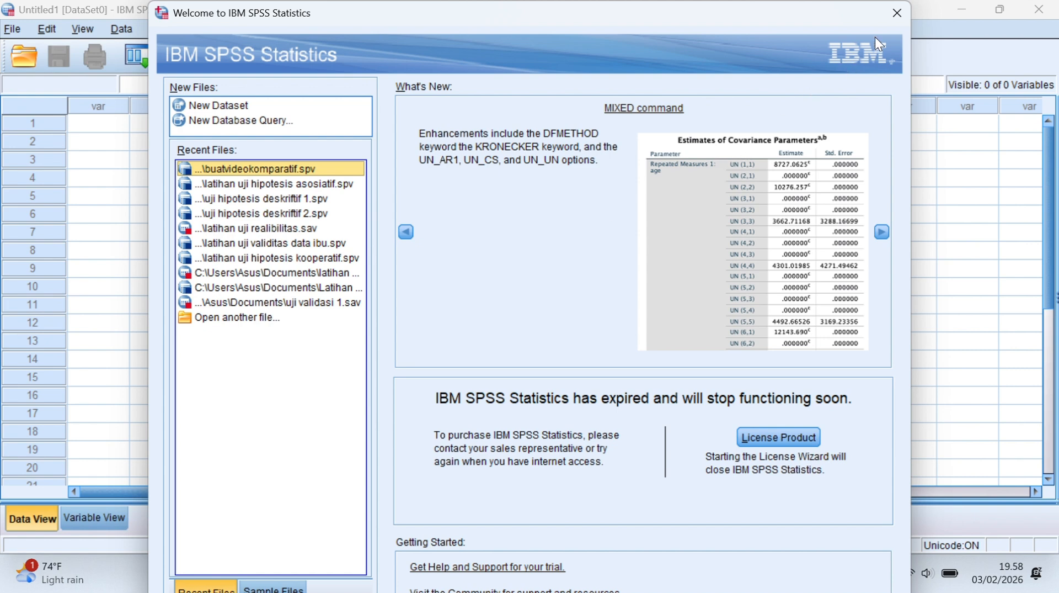
left_click(894, 22)
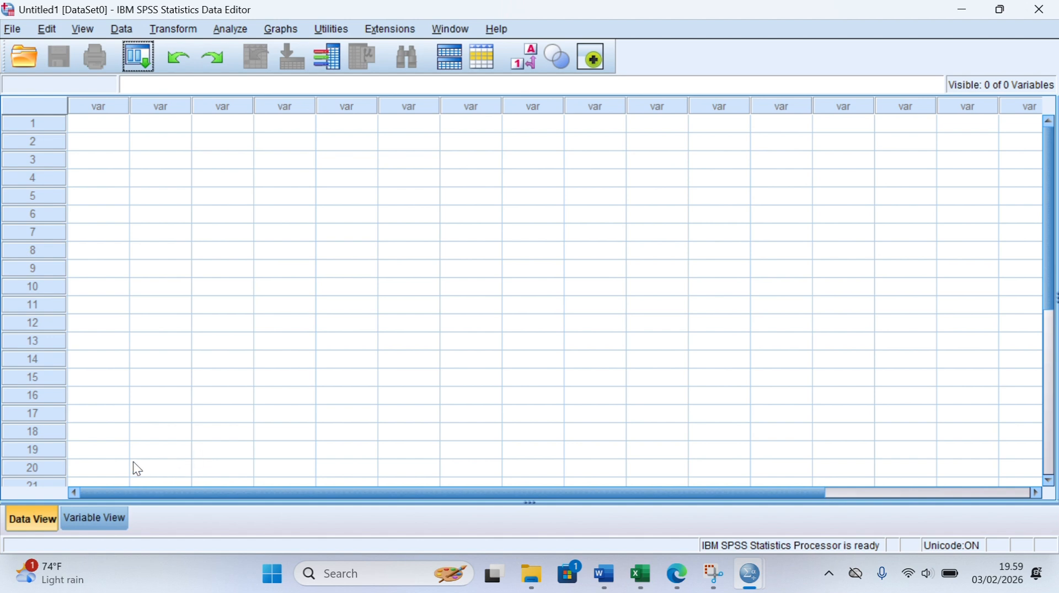
Define two variables named x and y in the first two rows of the dataset's variable definitions
left_click(96, 119)
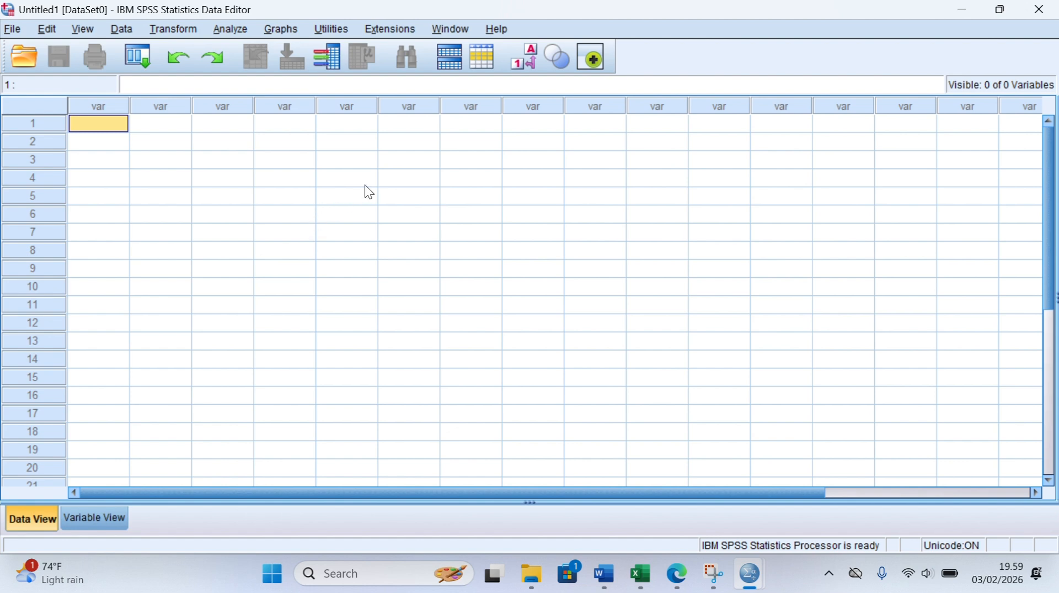
left_click(105, 518)
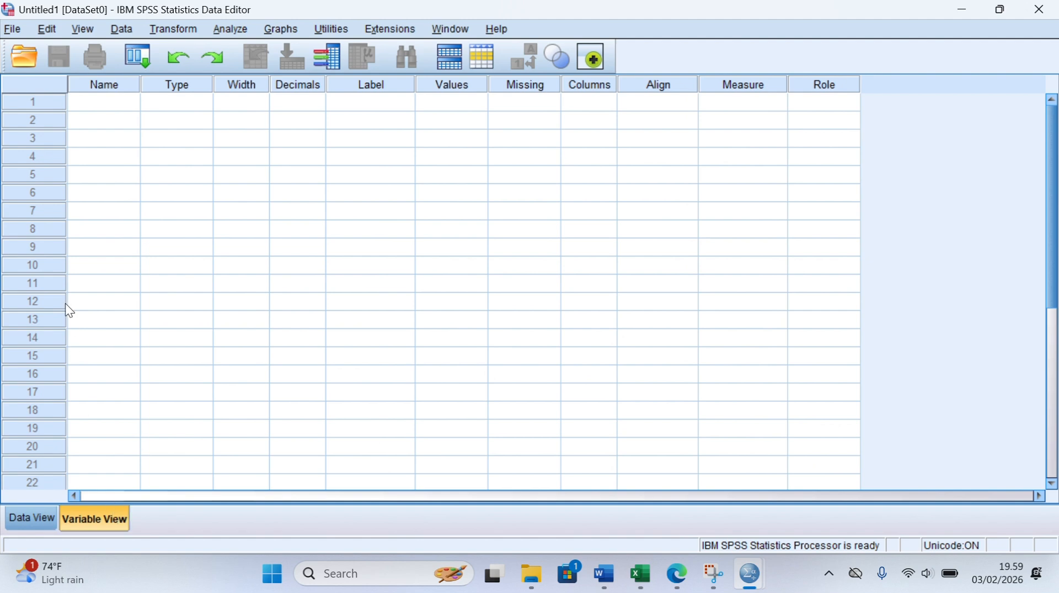
left_click(118, 101)
type("x")
left_click(122, 121)
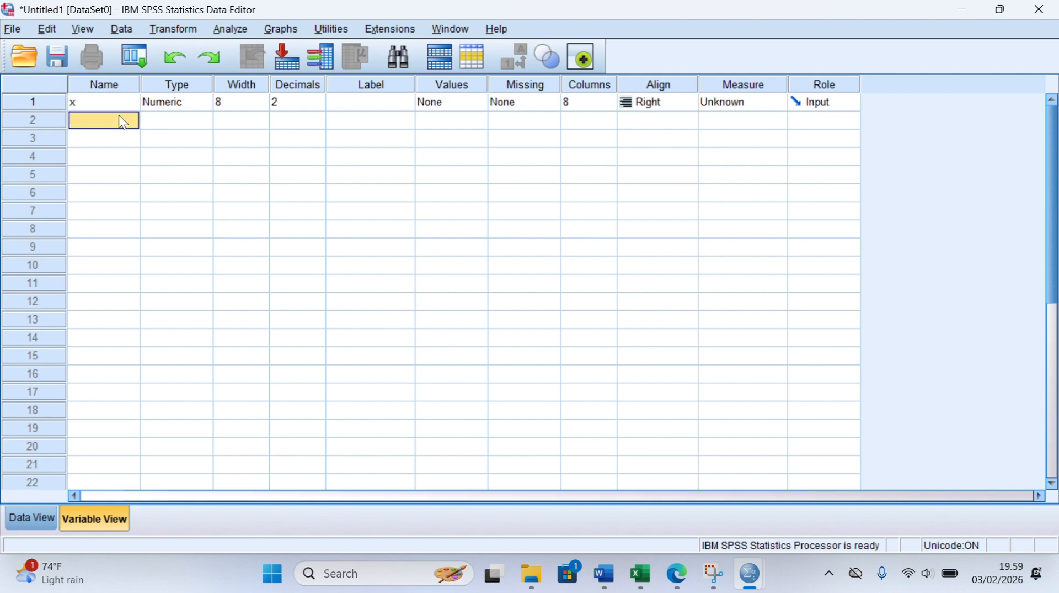
type("y")
key("Return")
Set the decimals of both variables x and y to 0
left_click(308, 96)
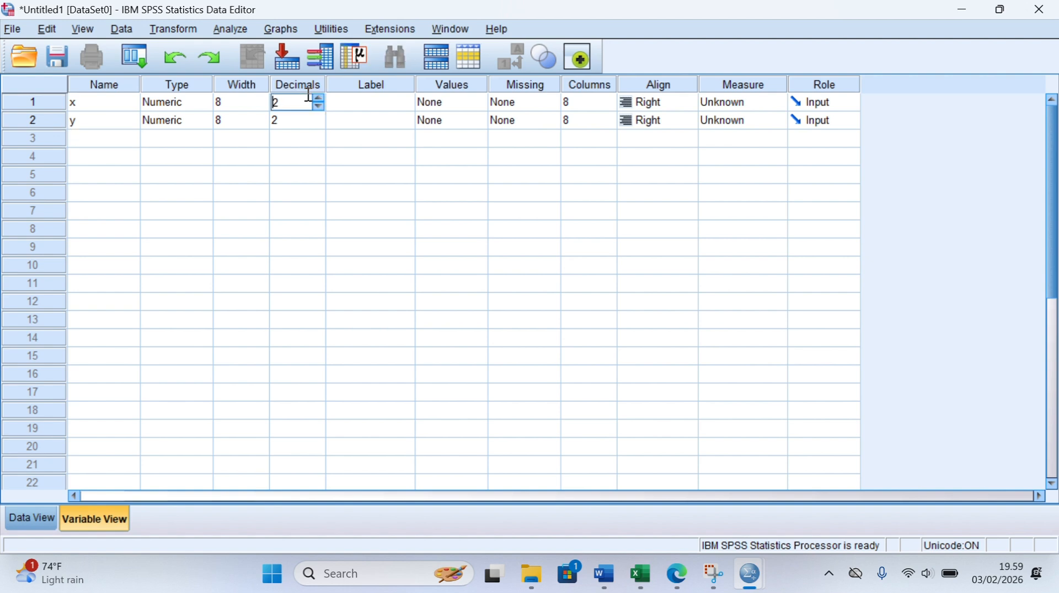
left_click(318, 108)
left_click(319, 108)
left_click(313, 120)
left_click(319, 124)
left_click(319, 123)
Label variable x as Motivasi and variable y as Prestasi
left_click(393, 88)
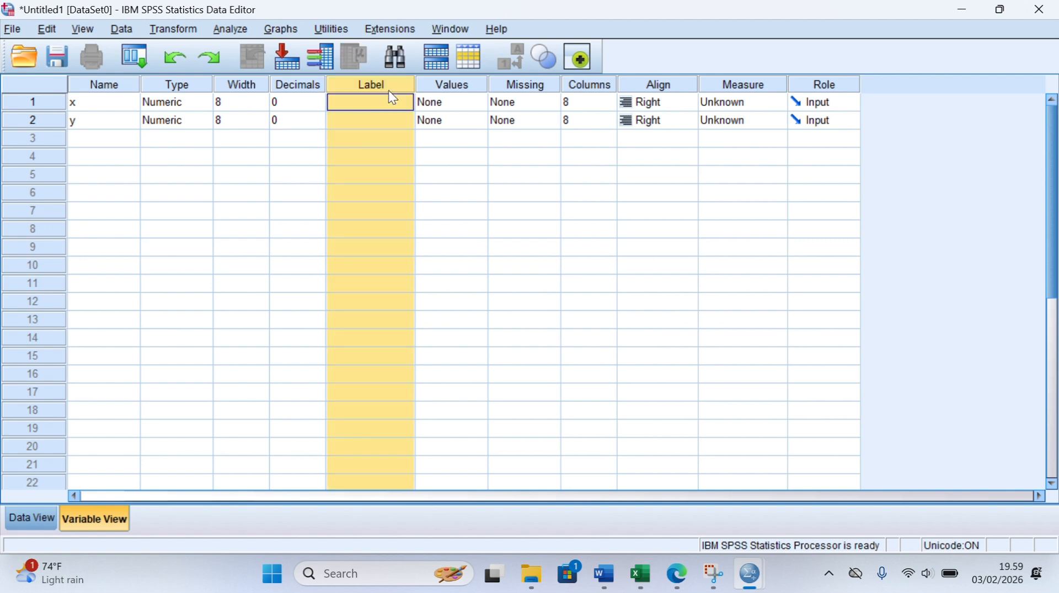
left_click_drag(389, 92, 390, 94)
left_click(392, 101)
left_click(391, 97)
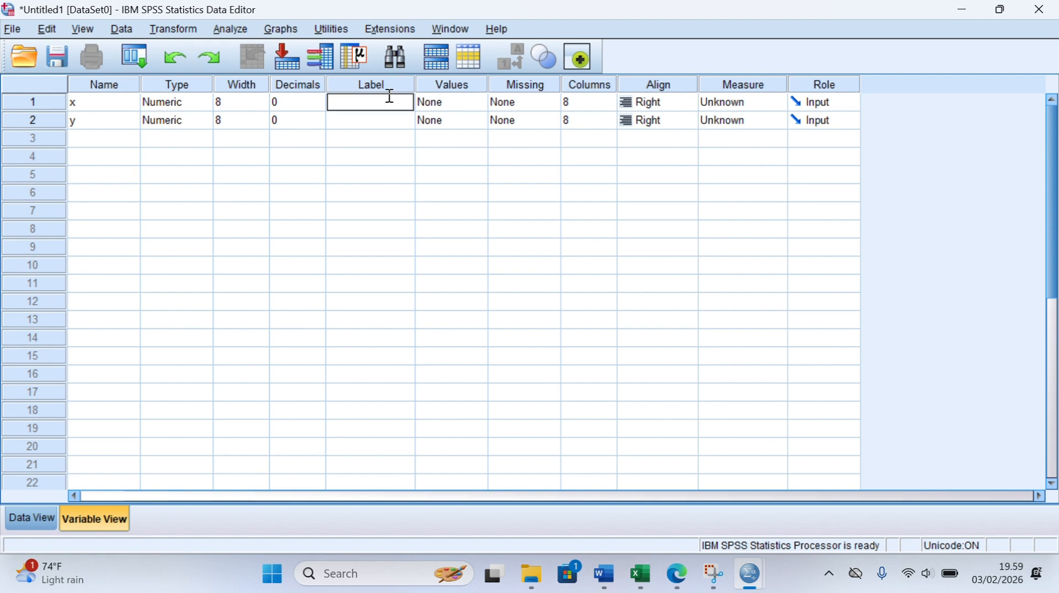
type("Motivasi")
left_click(390, 118)
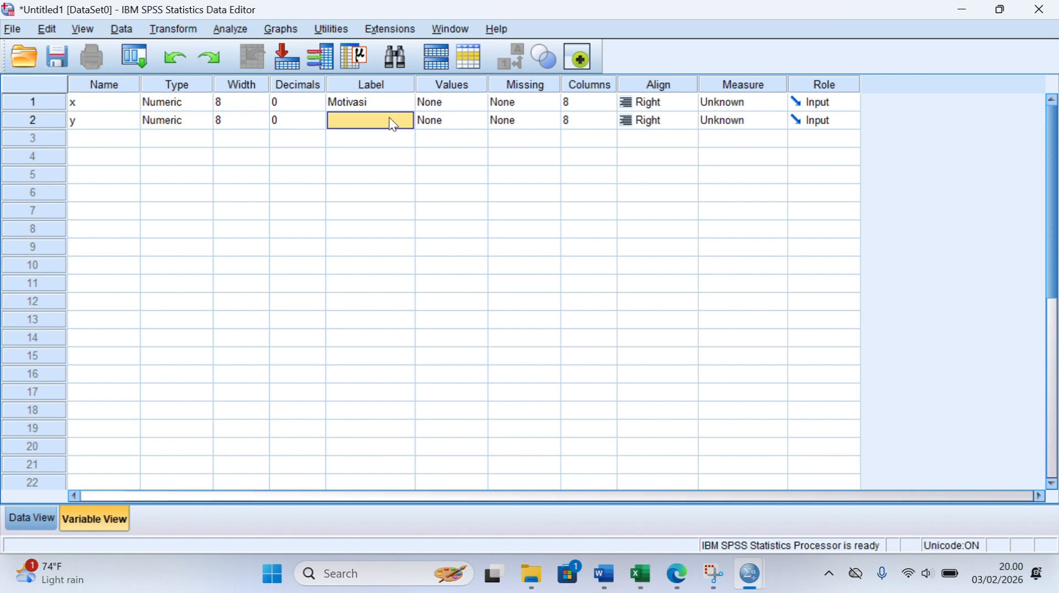
left_click(389, 117)
type("P")
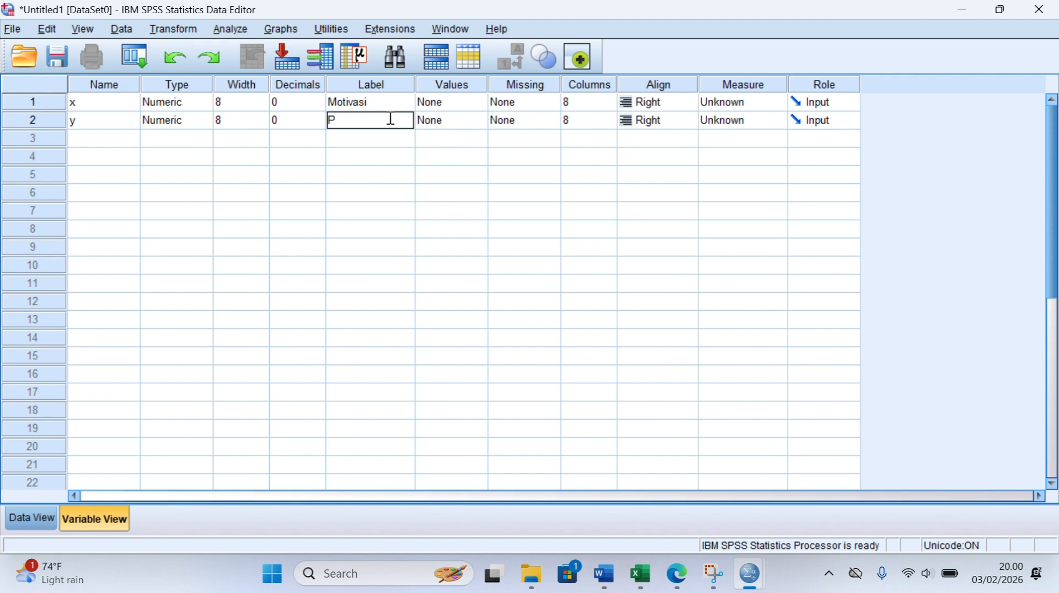
type("restasi")
Set the measurement level of both x and y to Scale
left_click(732, 105)
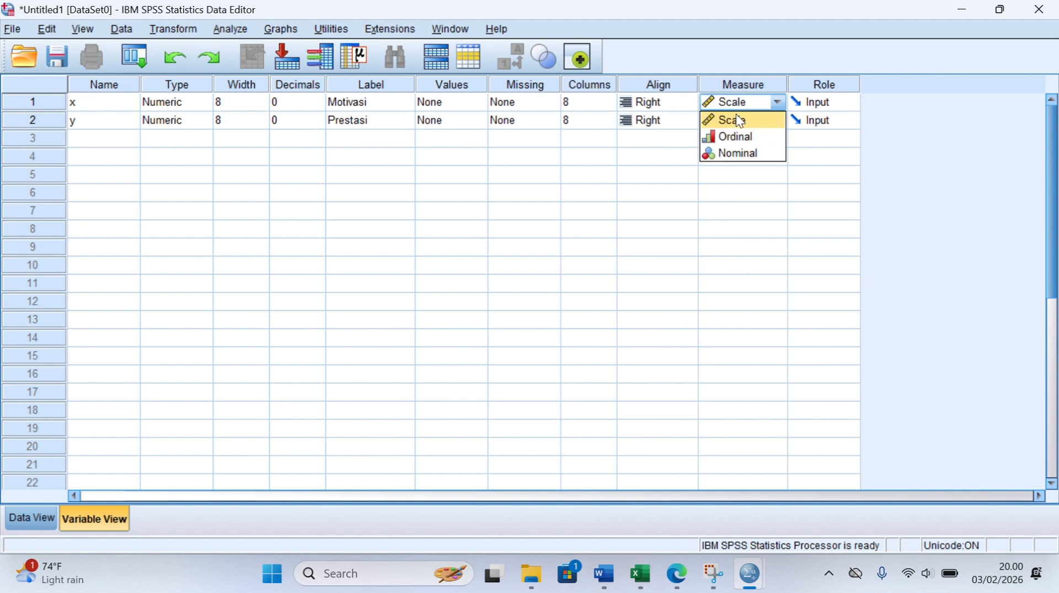
left_click(737, 116)
left_click(741, 121)
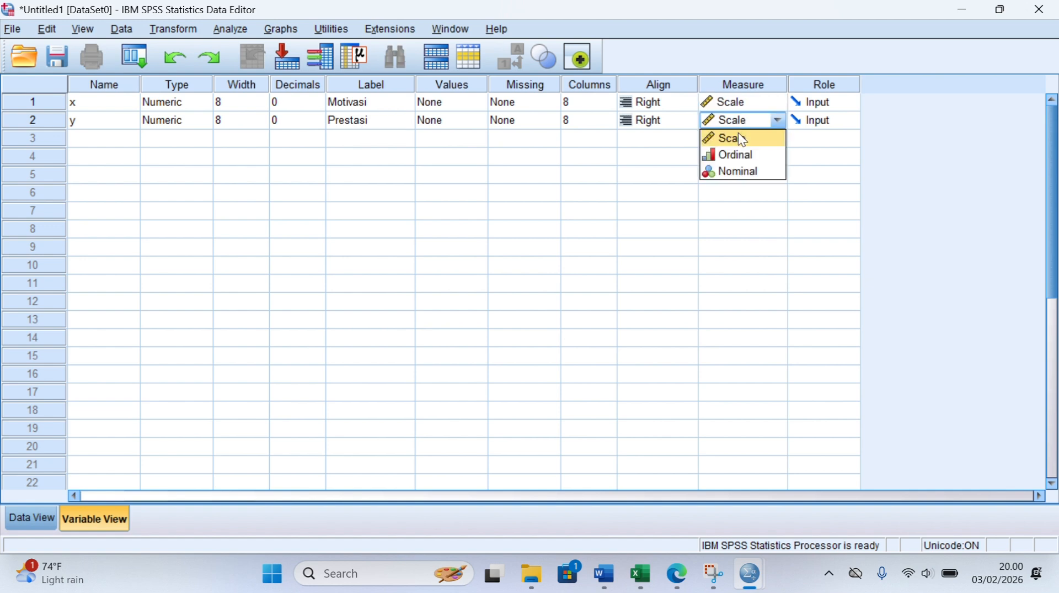
left_click(739, 136)
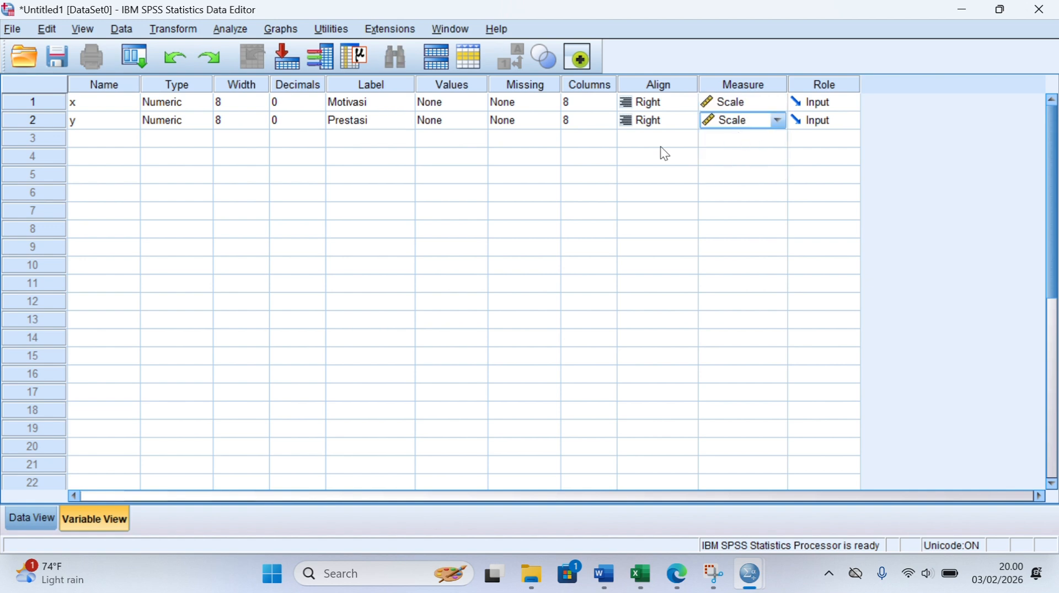
Paste the copied values into the x and y data columns, starting at the first case
left_click(34, 522)
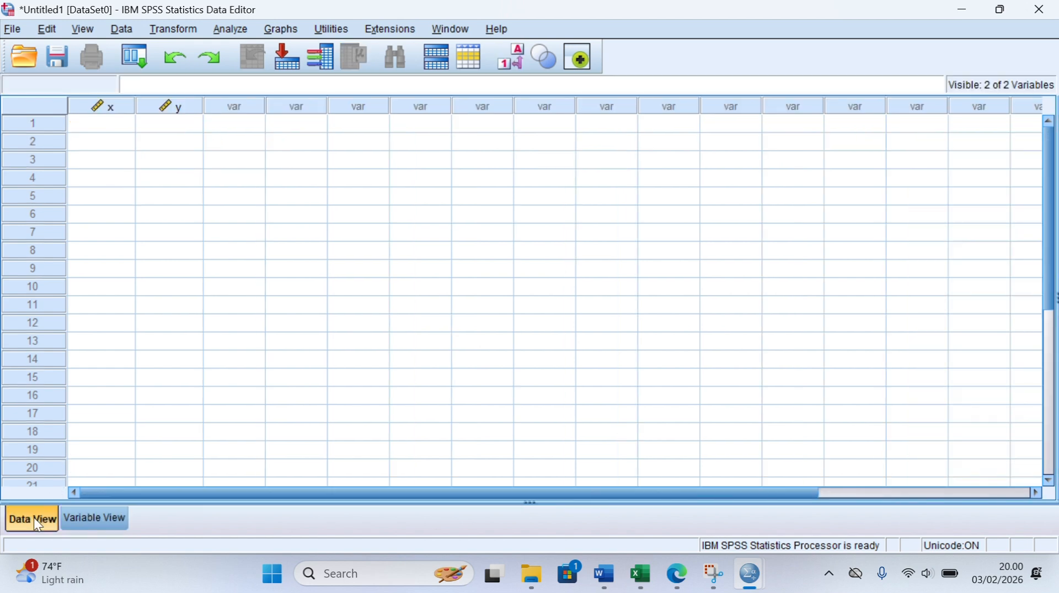
left_click(116, 128)
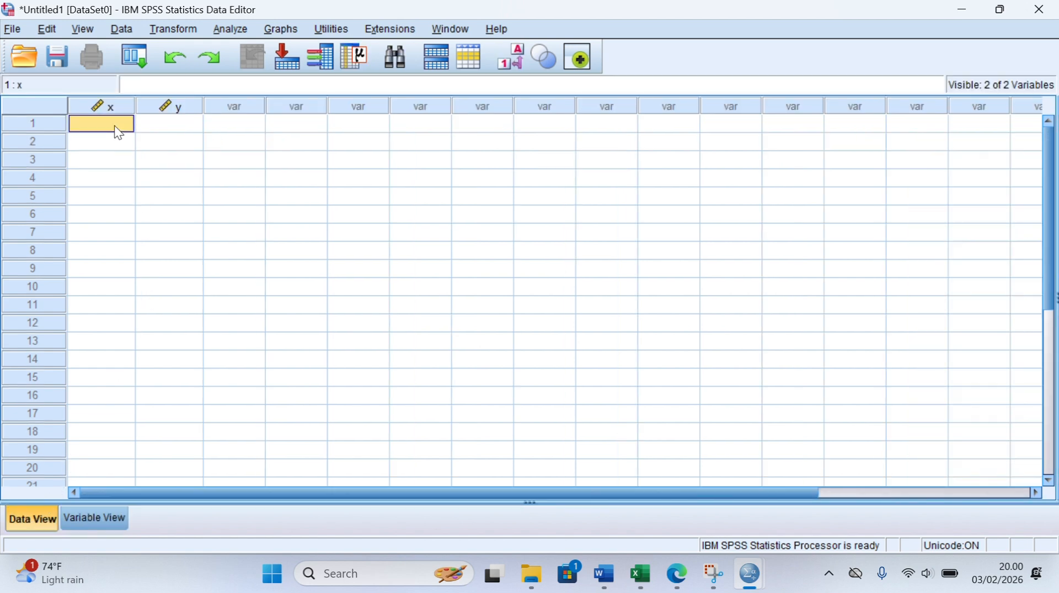
key("ctrl+v")
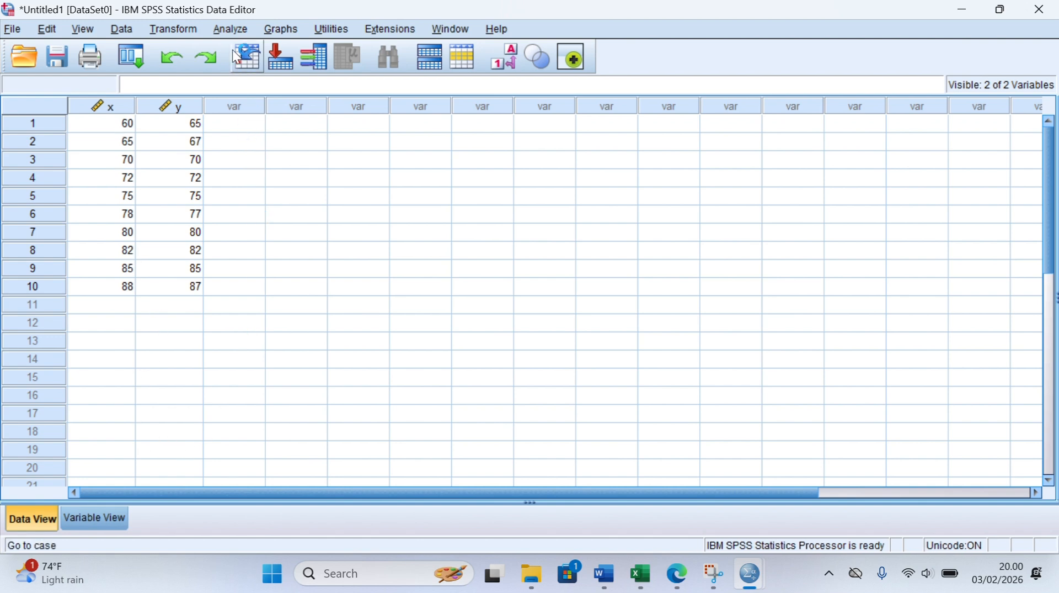
Run a linear regression with Prestasi [y] as the dependent and Motivasi [x] as the independent variable, and look over the output tables
left_click(231, 31)
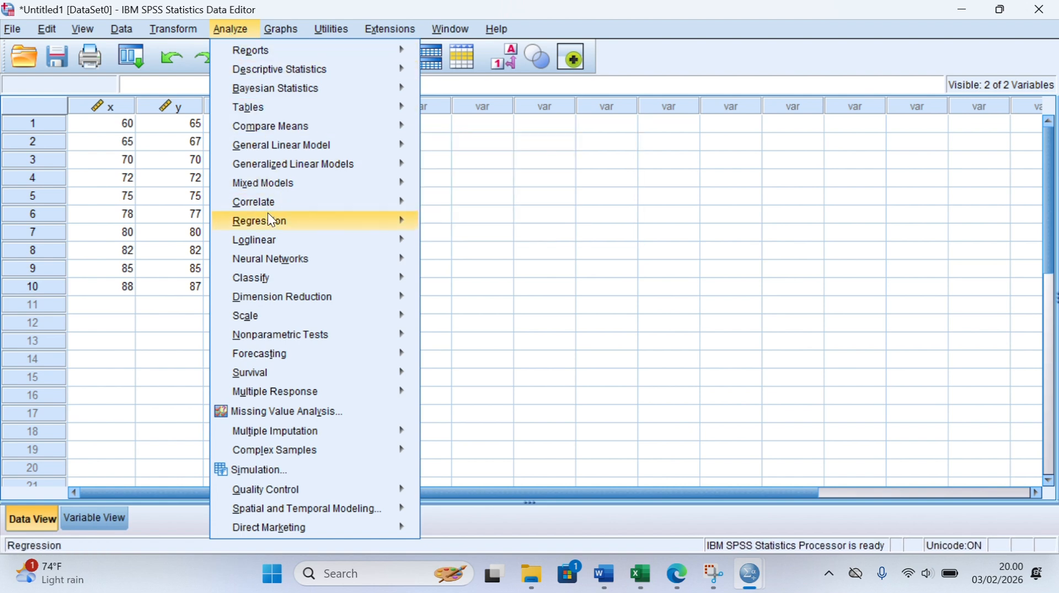
mouse_move(271, 221)
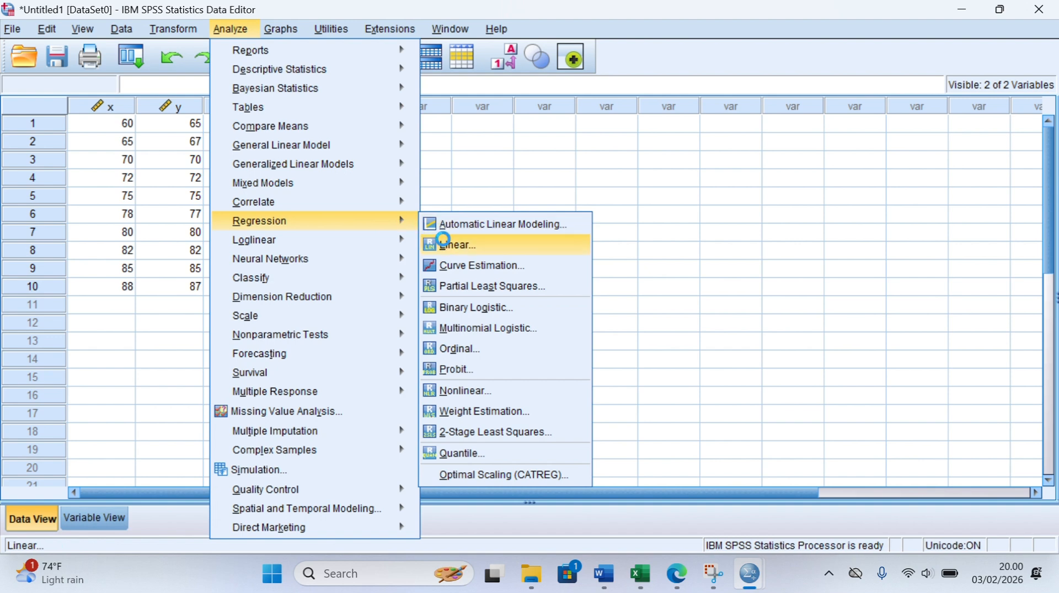
left_click(444, 243)
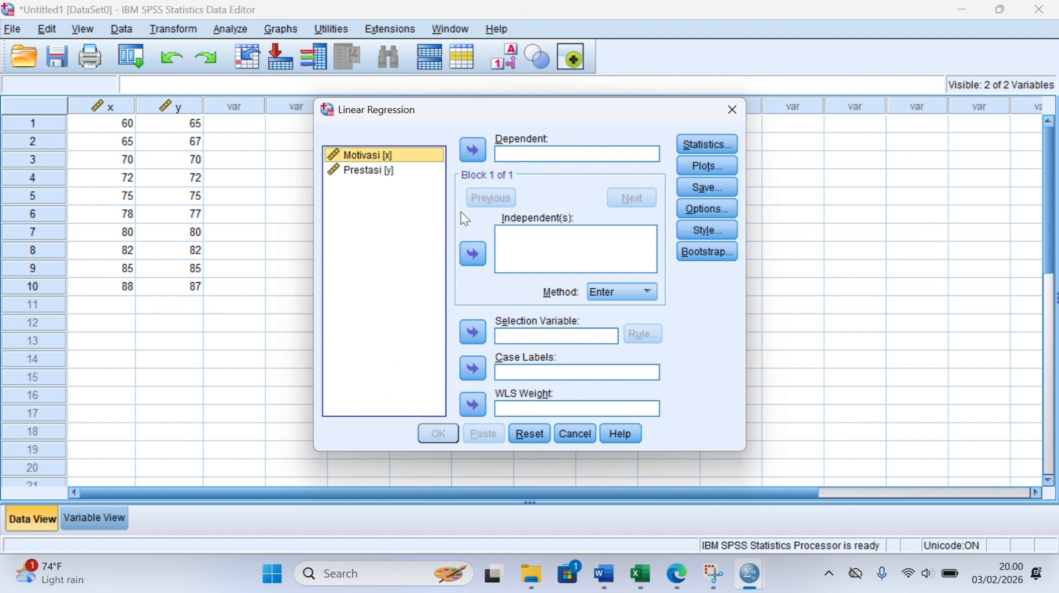
left_click(474, 151)
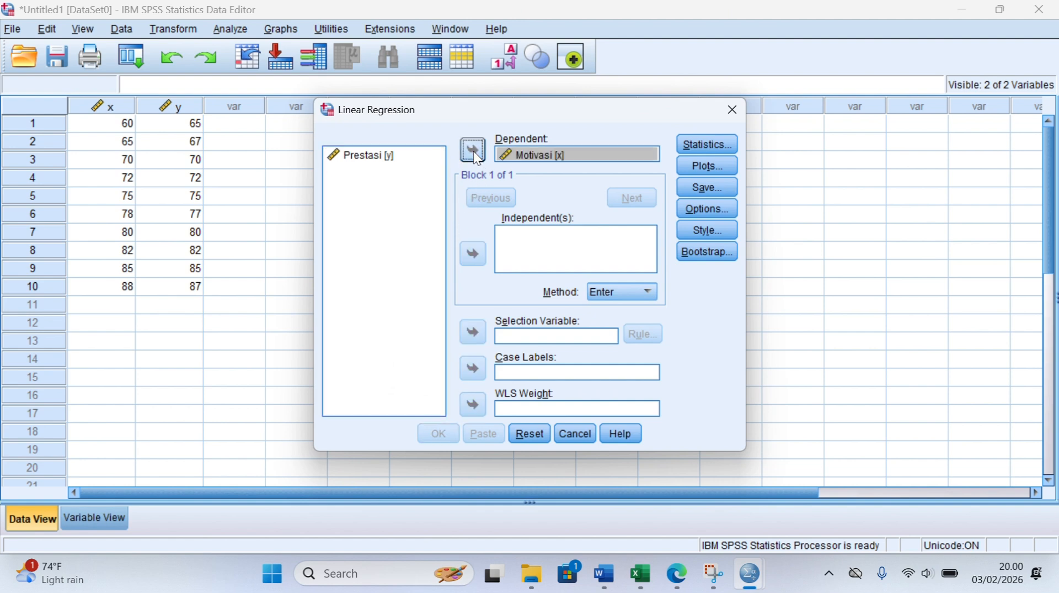
left_click(473, 151)
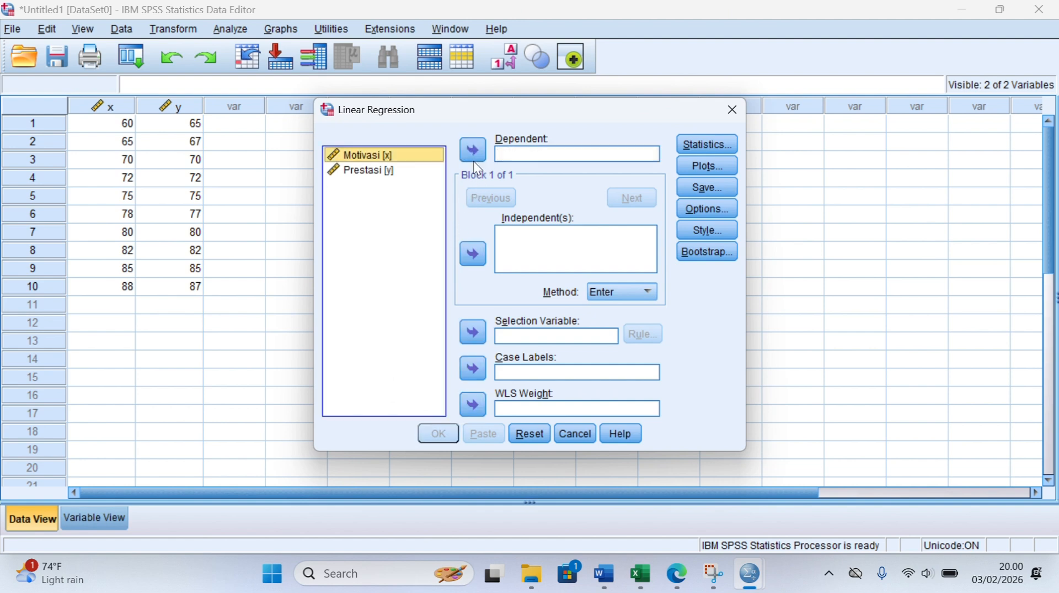
left_click(473, 254)
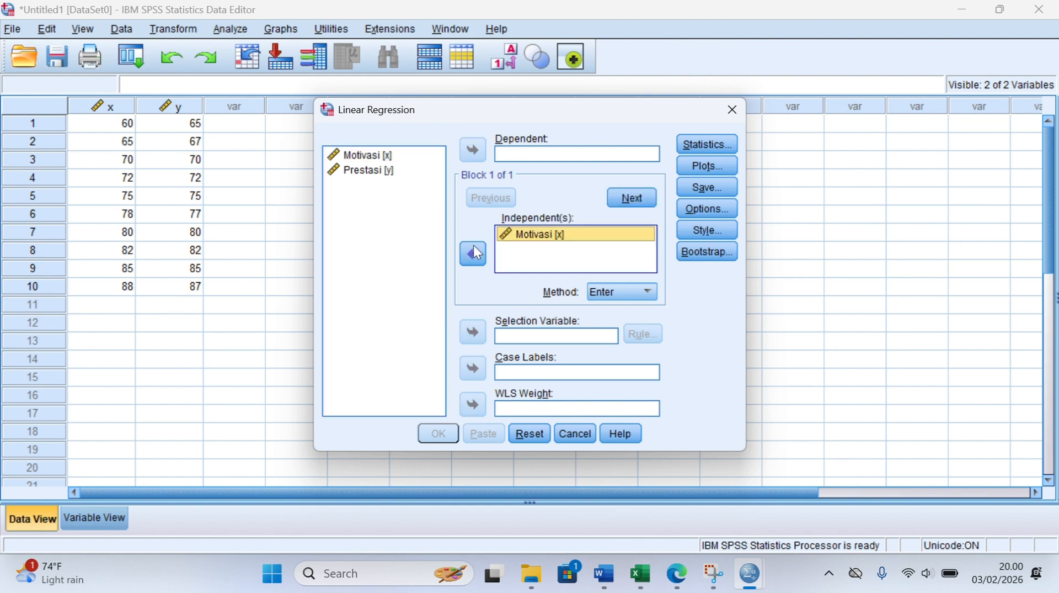
left_click(406, 175)
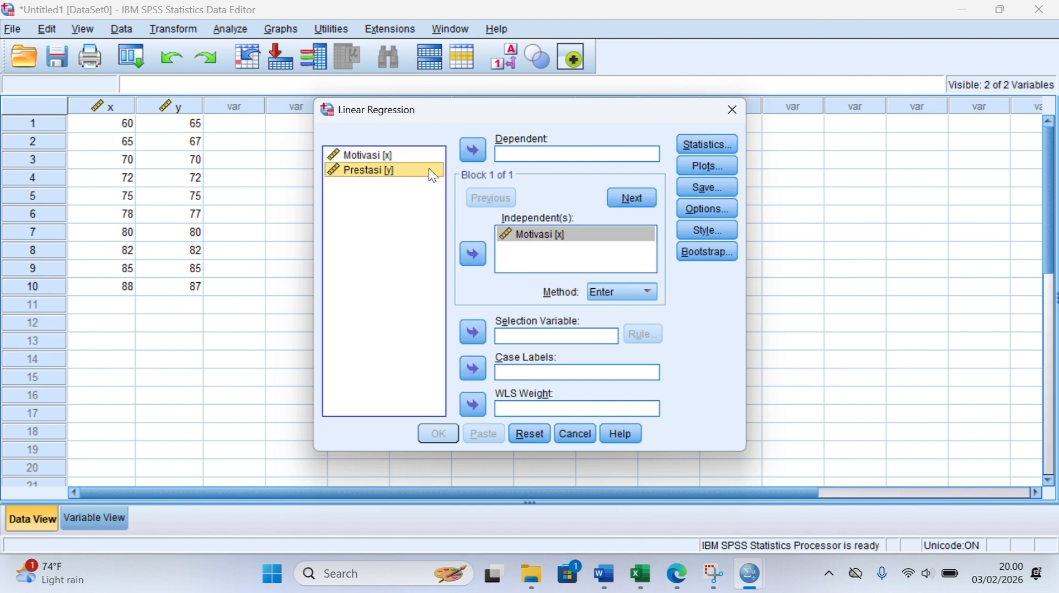
left_click(474, 150)
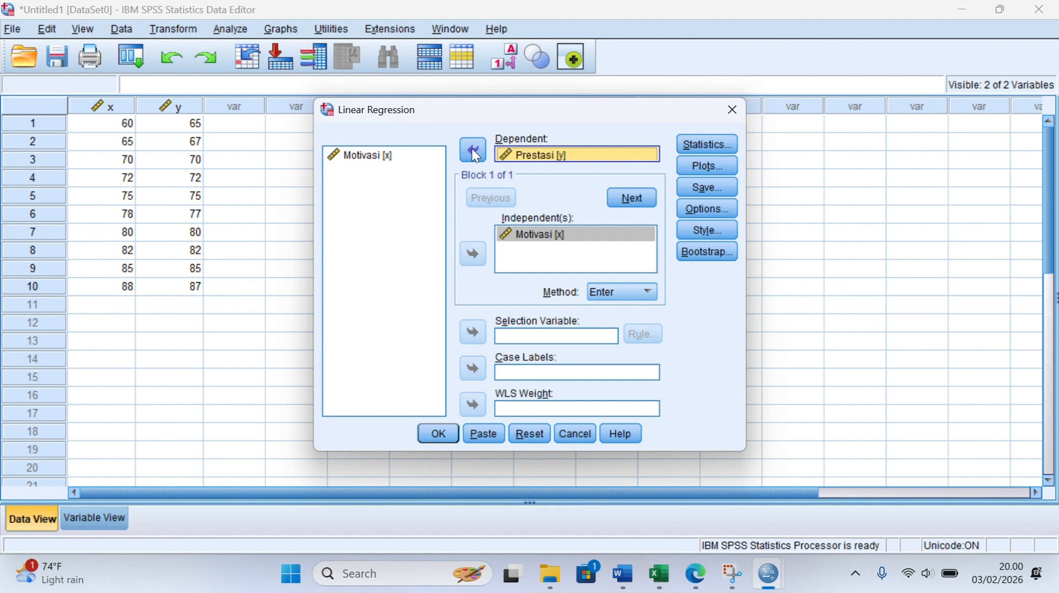
left_click(438, 433)
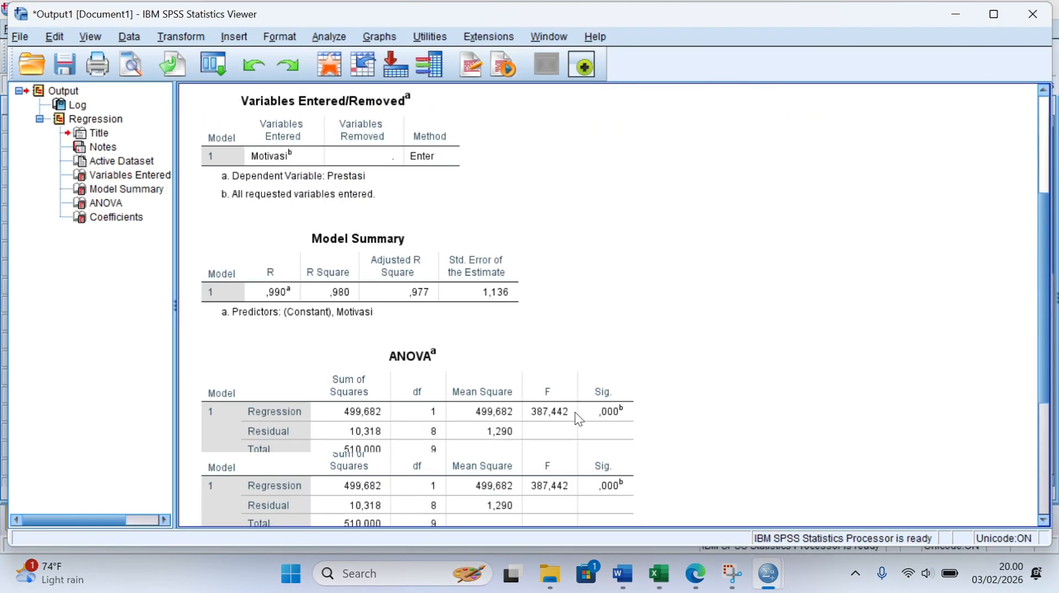
scroll(575, 411, "down", 2)
scroll(574, 411, "up", 2)
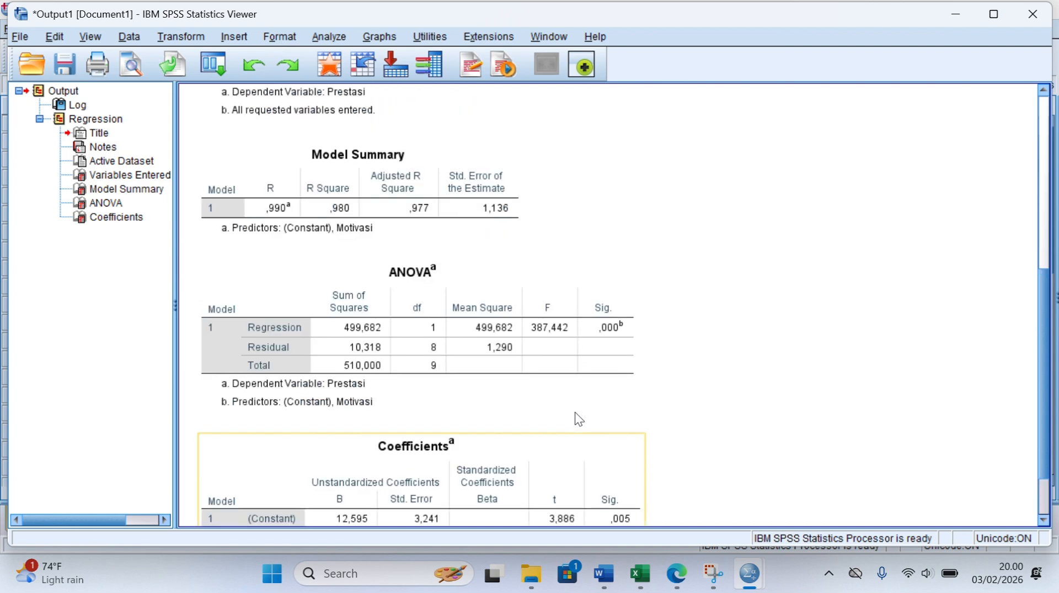
Examine the Variables Entered/Removed, Model Summary, ANOVA and Coefficients tables of the regression output
scroll(579, 419, "up", 2)
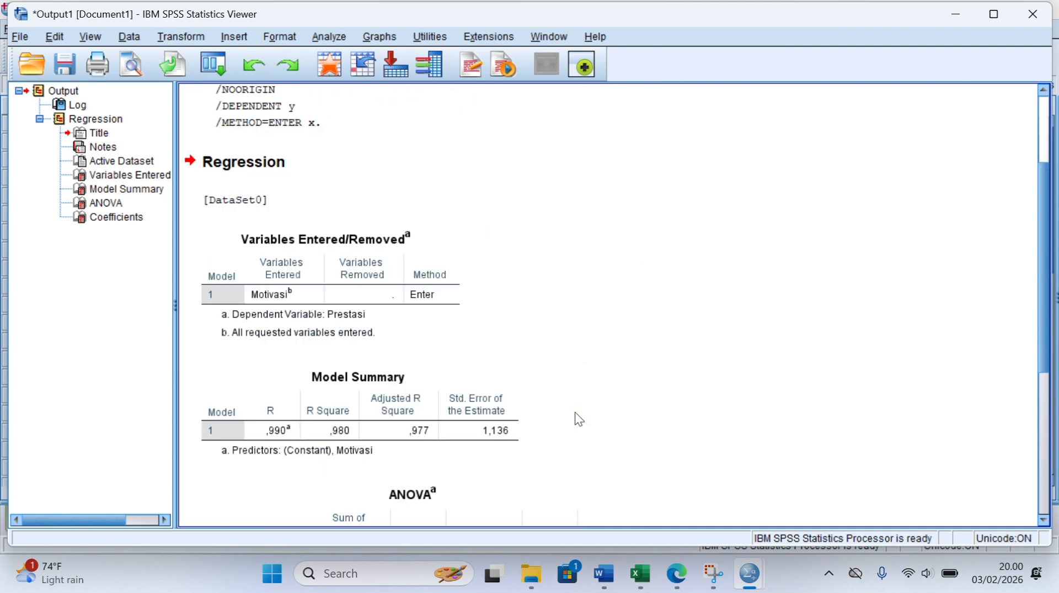
scroll(579, 419, "down", 2)
scroll(578, 420, "down", 3)
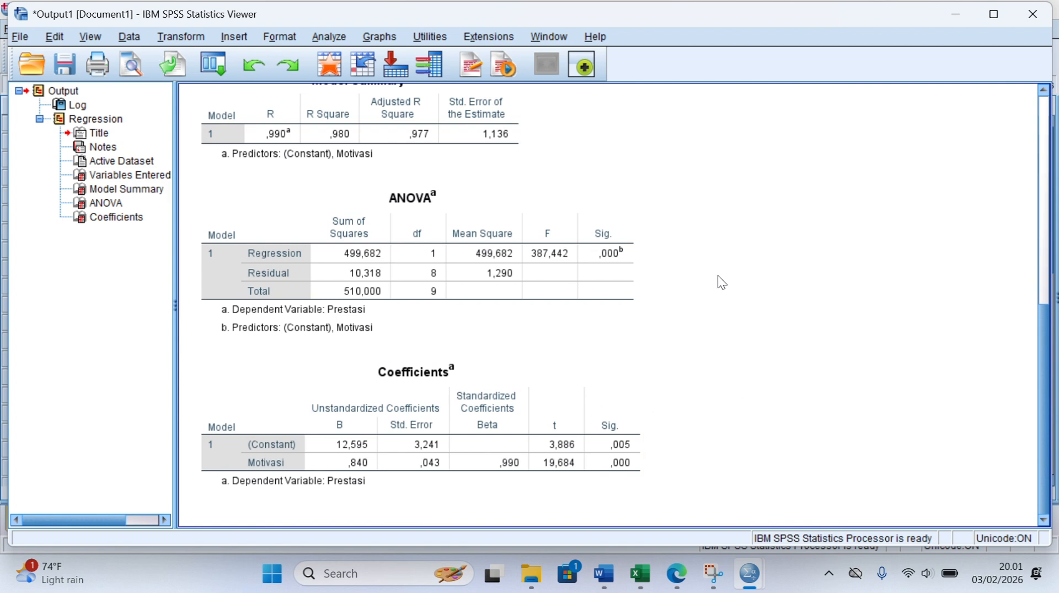
scroll(722, 282, "up", 1)
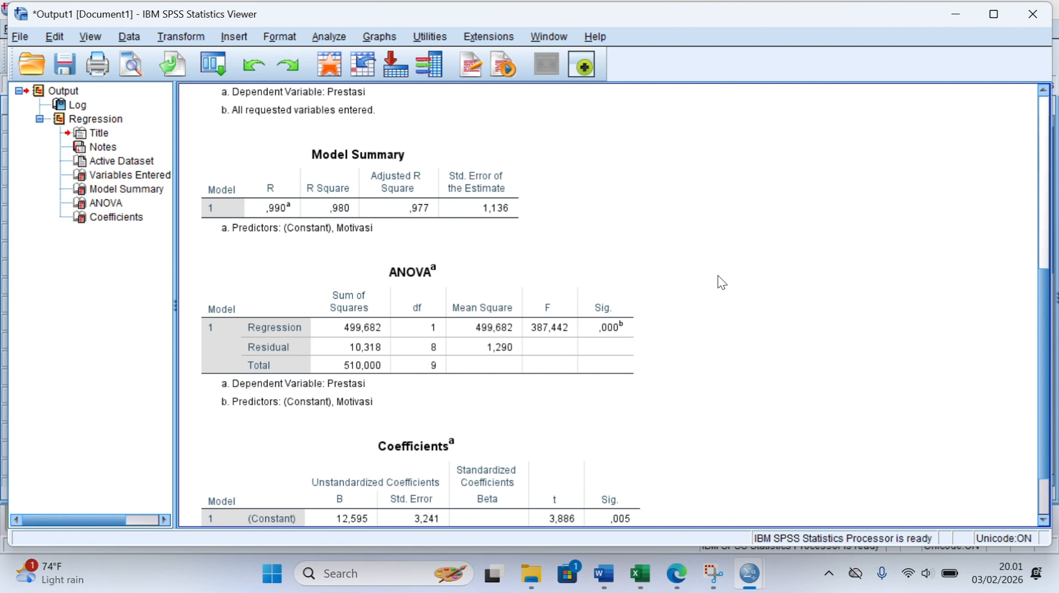
scroll(723, 282, "down", 1)
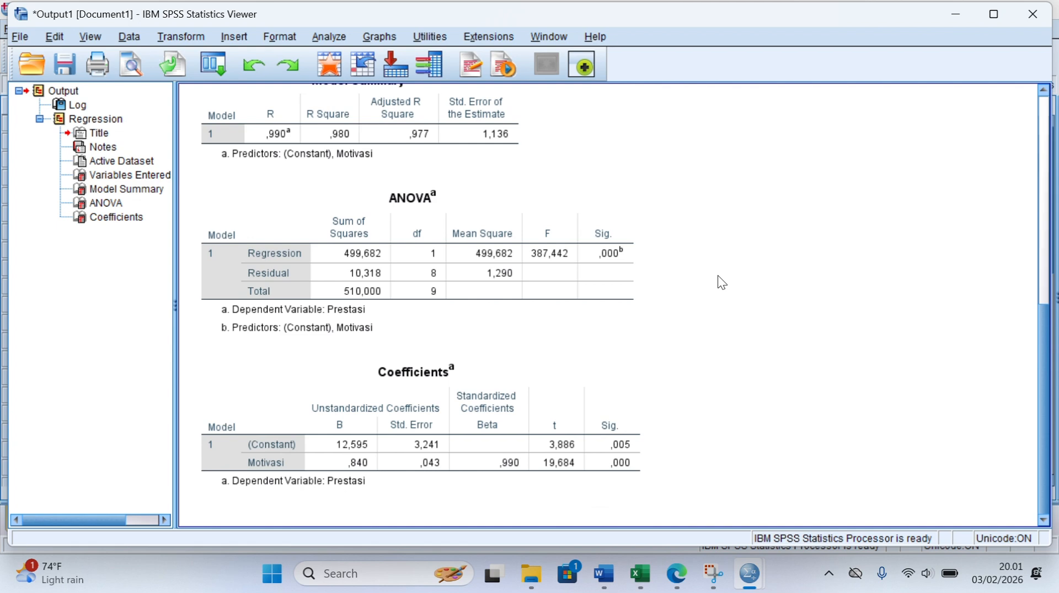
scroll(722, 282, "up", 1)
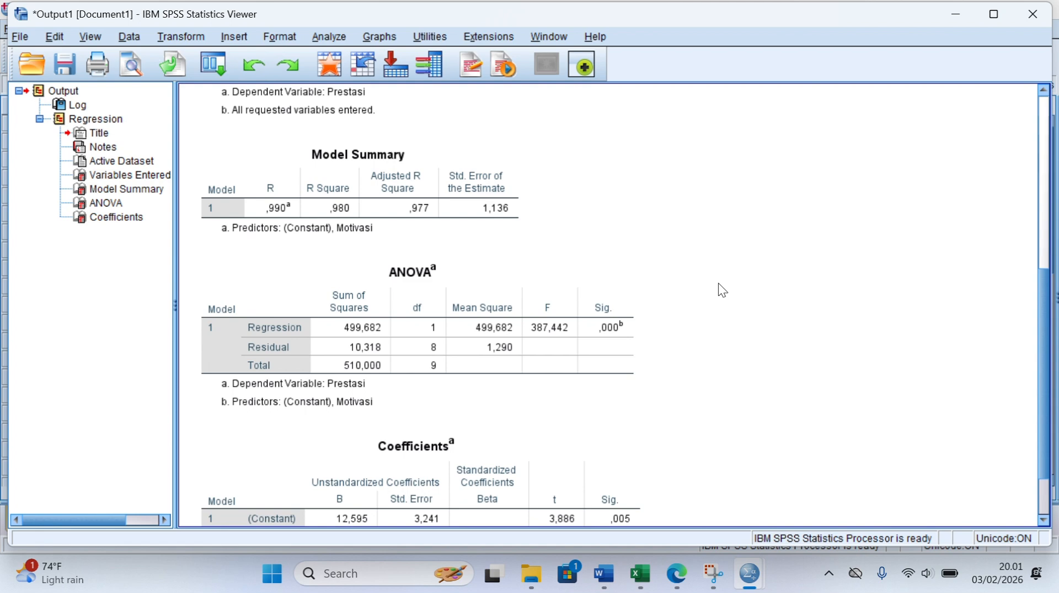
scroll(701, 377, "down", 3)
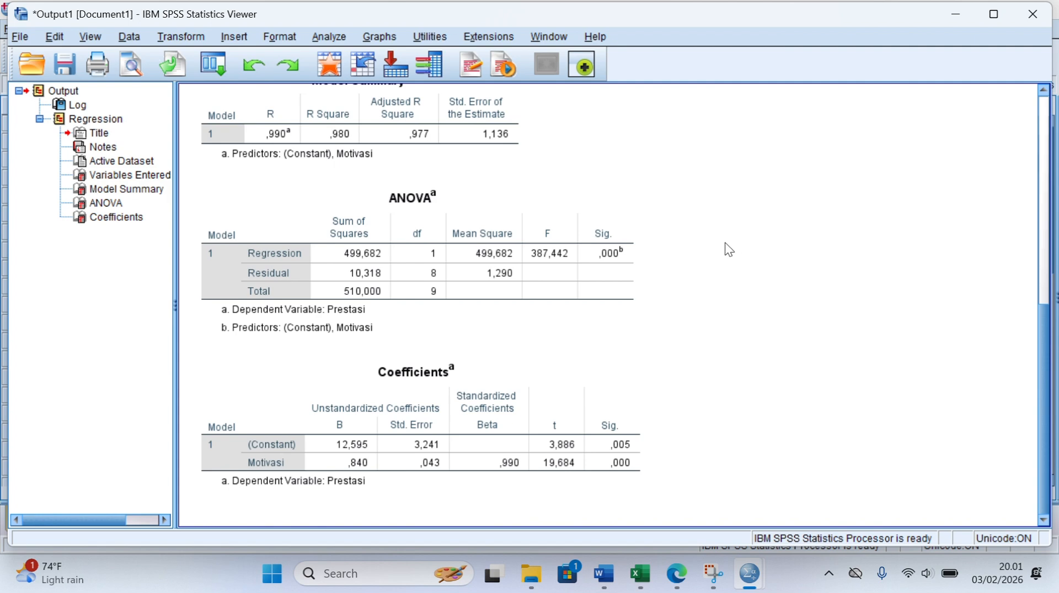
scroll(727, 249, "up", 3)
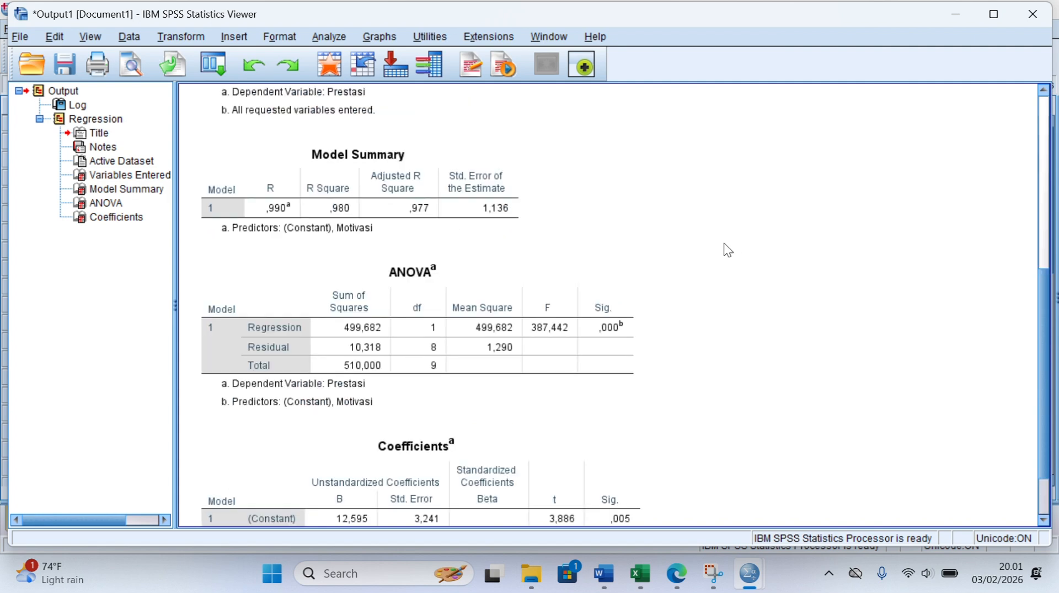
scroll(727, 249, "down", 3)
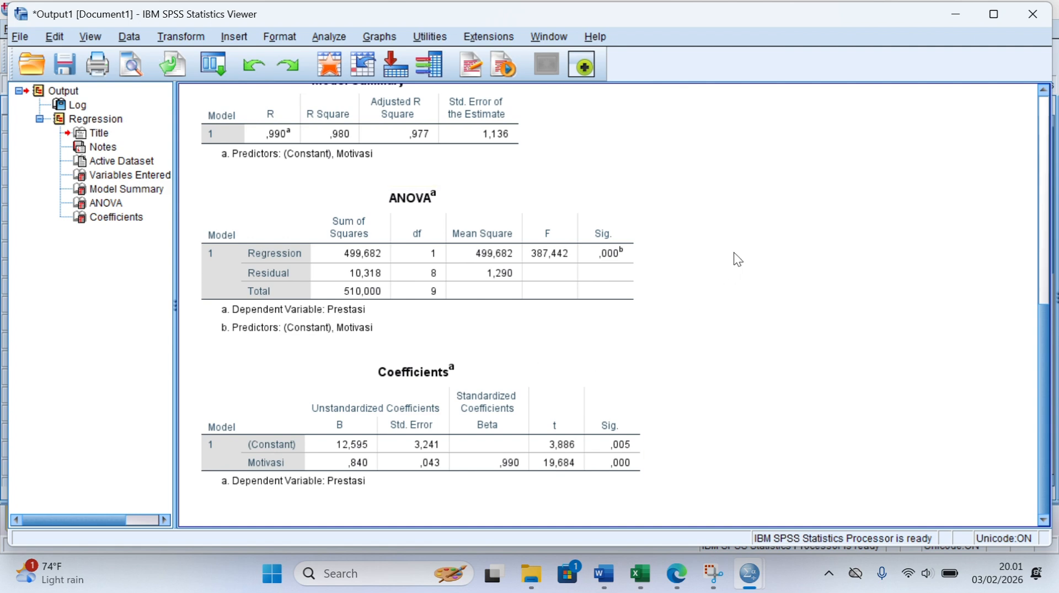
scroll(738, 256, "up", 2)
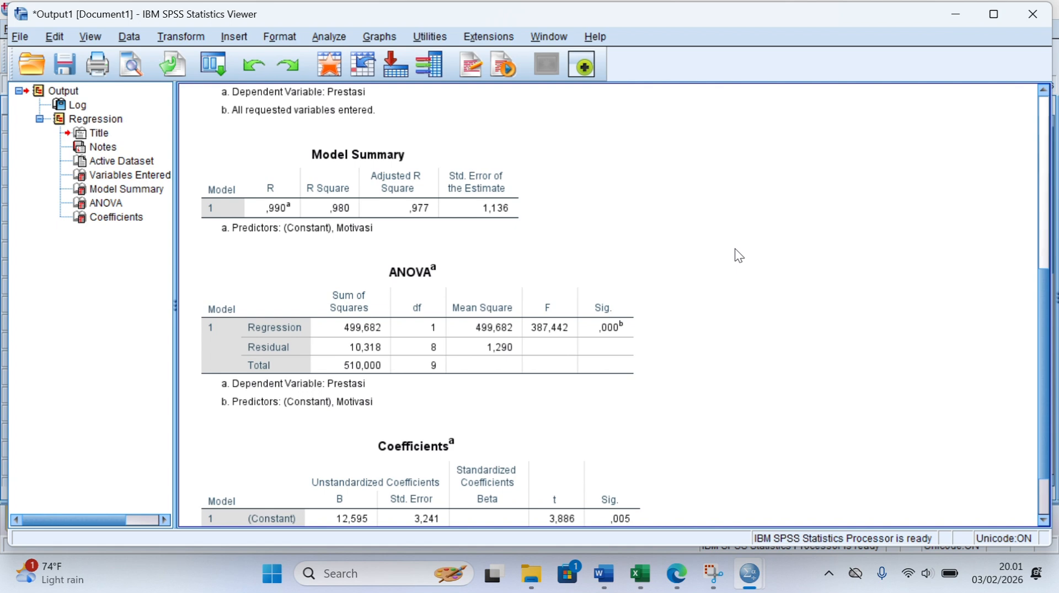
scroll(739, 255, "down", 2)
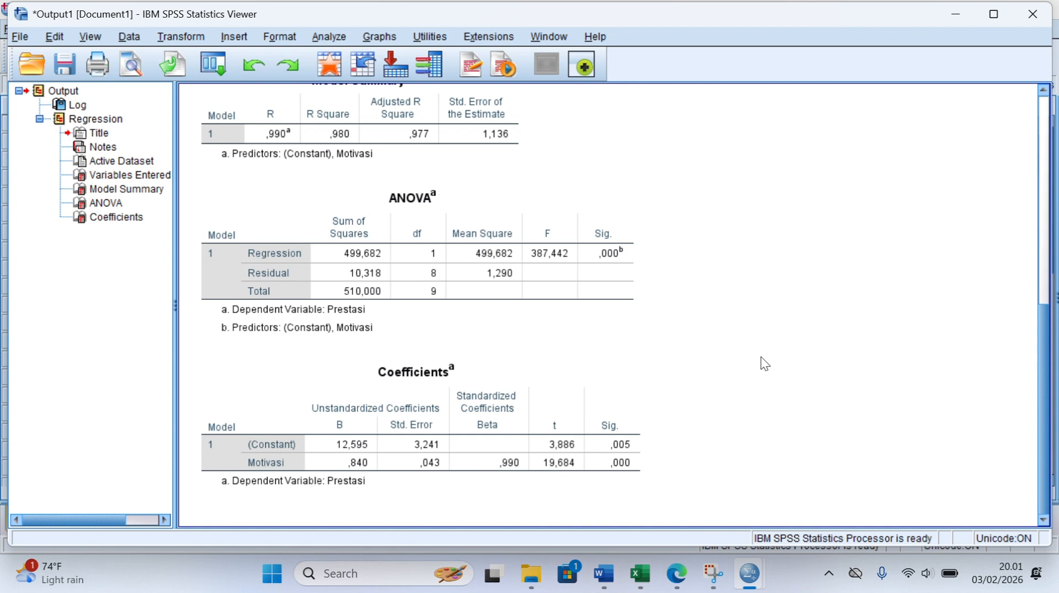
scroll(760, 356, "up", 2)
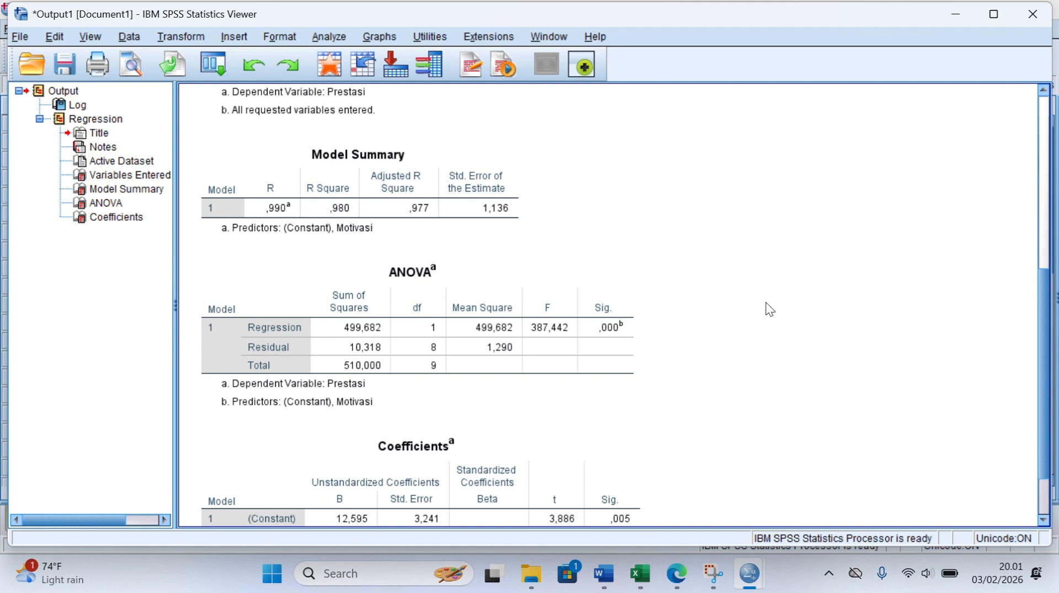
scroll(771, 309, "down", 2)
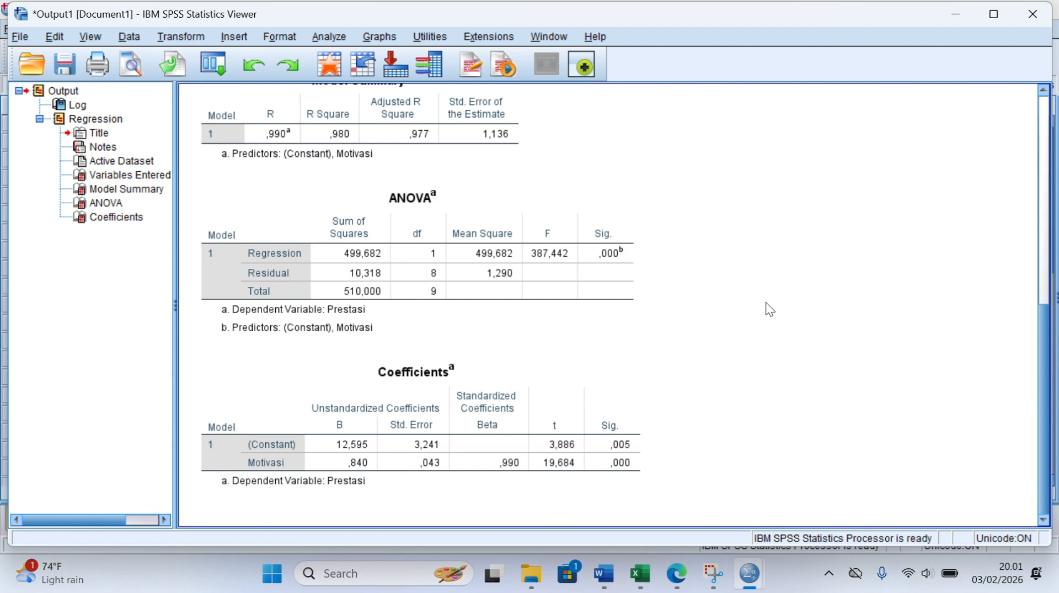
scroll(765, 303, "up", 2)
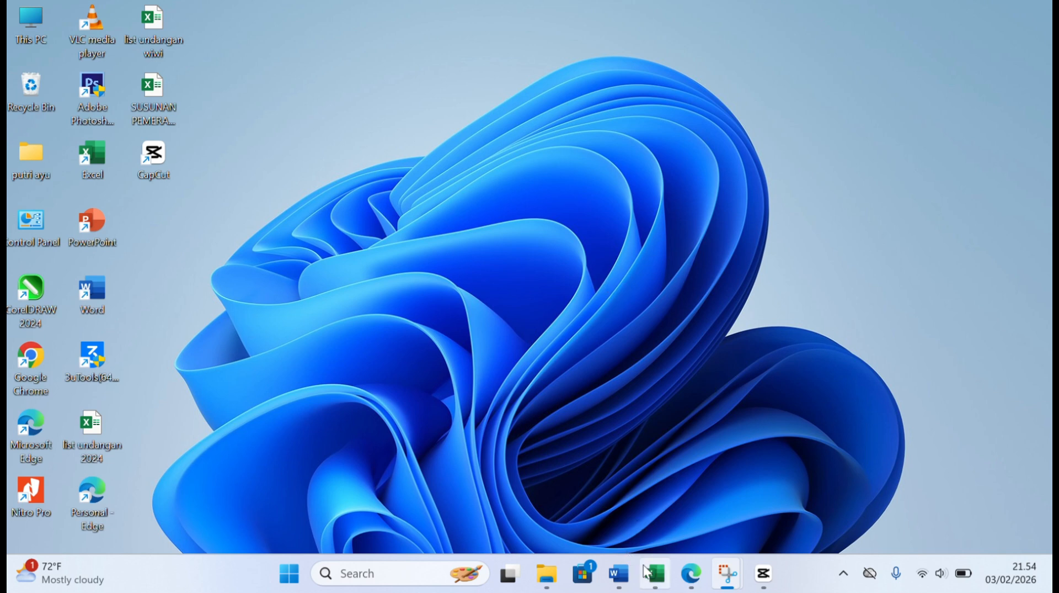
Switch to the Excel workbook contohdatahipotesisasosiatif and copy the X1, X2 and Y values in A2:C11 of Sheet3
mouse_move(655, 582)
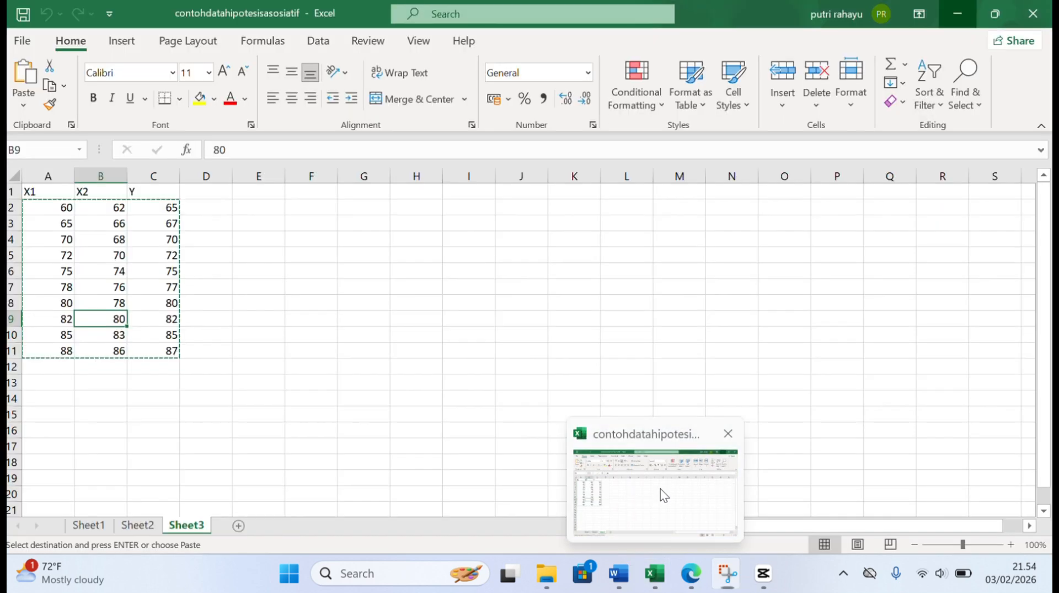
left_click(660, 488)
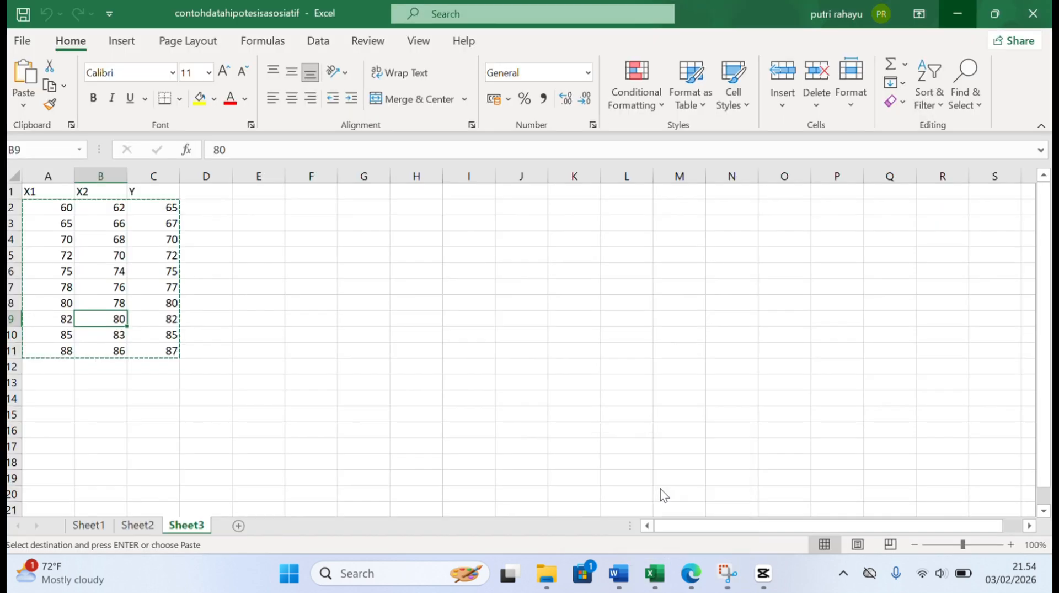
left_click(32, 210)
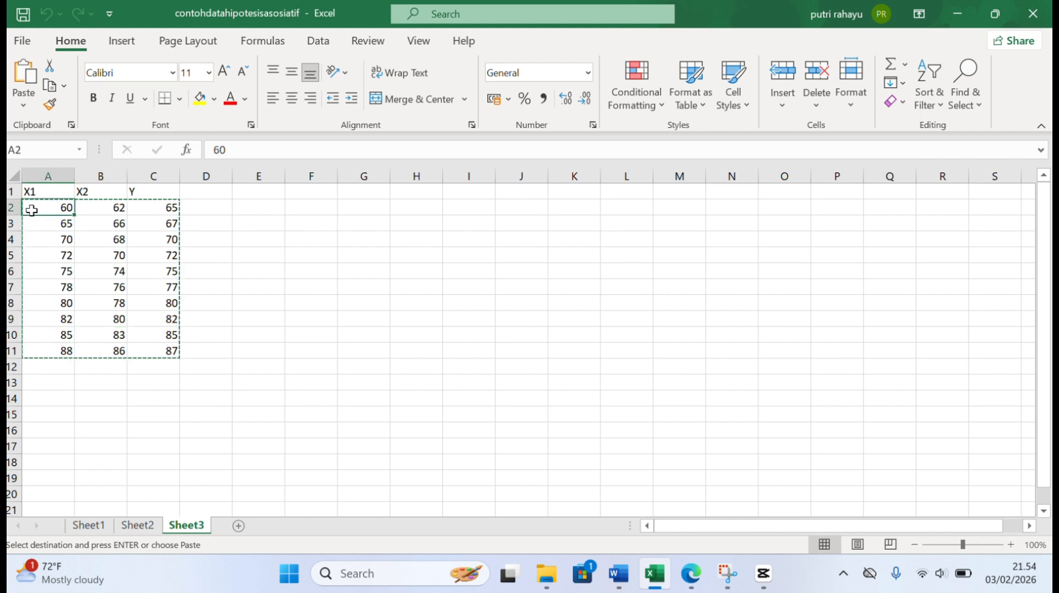
left_click_drag(32, 210, 173, 343)
key("ctrl+v")
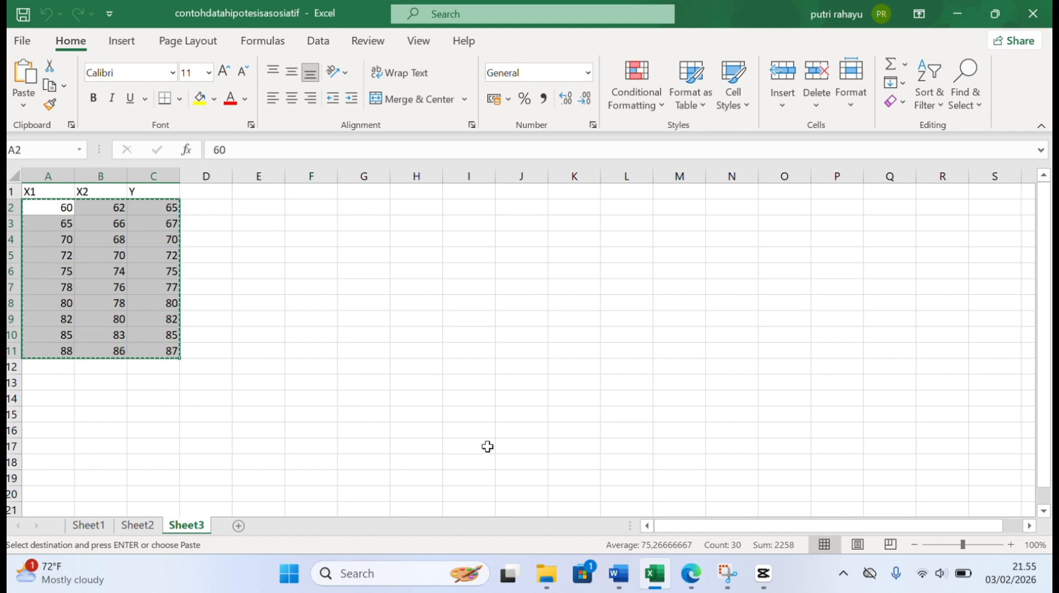
Find and launch IBM SPSS Statistics 26, and dismiss its welcome window to reach the empty dataset
mouse_move(651, 563)
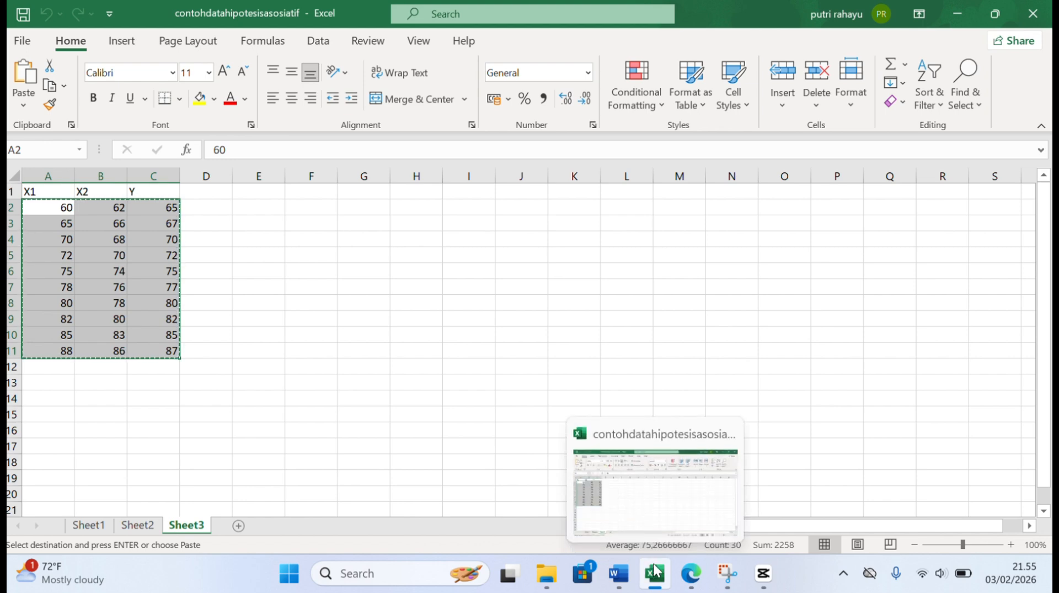
left_click(290, 573)
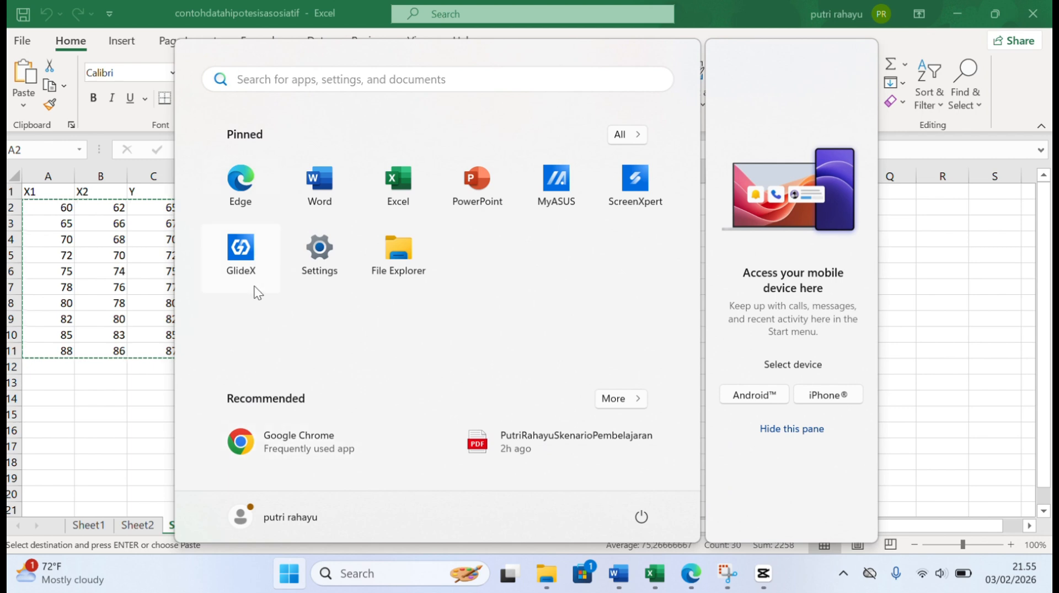
left_click(262, 80)
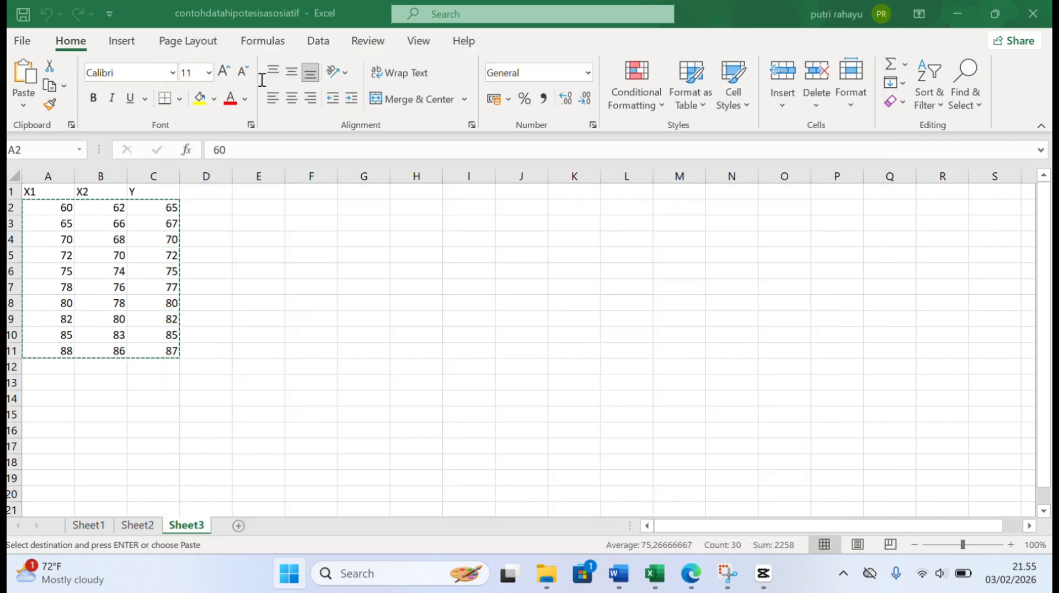
type("spss")
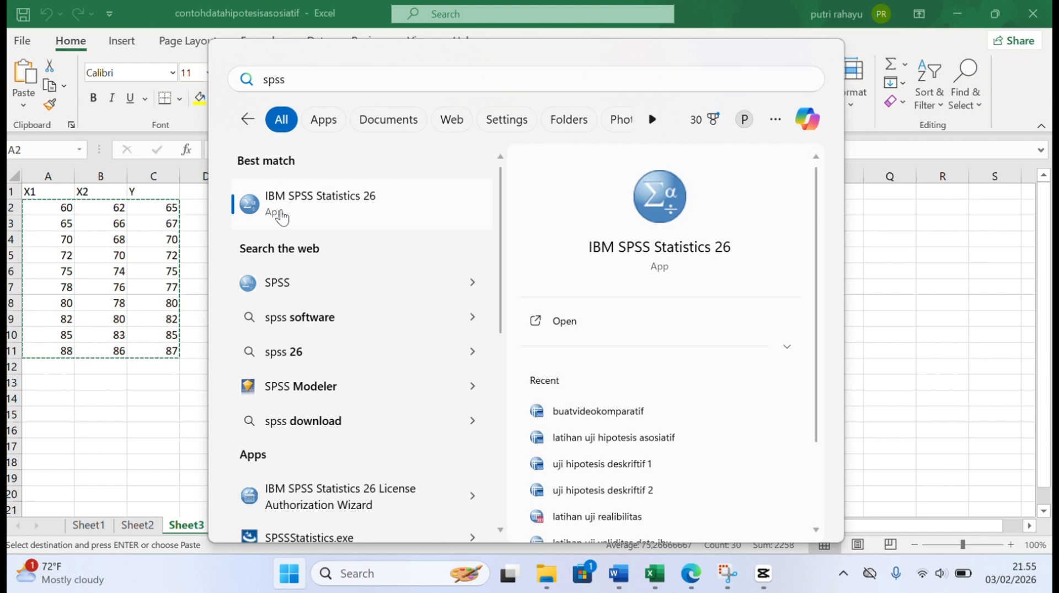
left_click(281, 210)
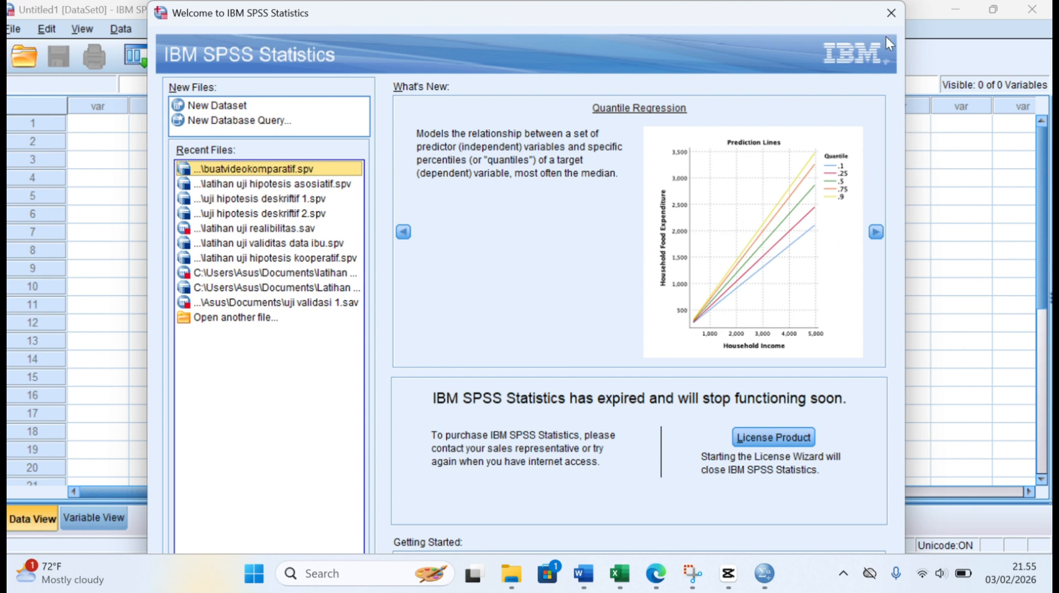
left_click(889, 12)
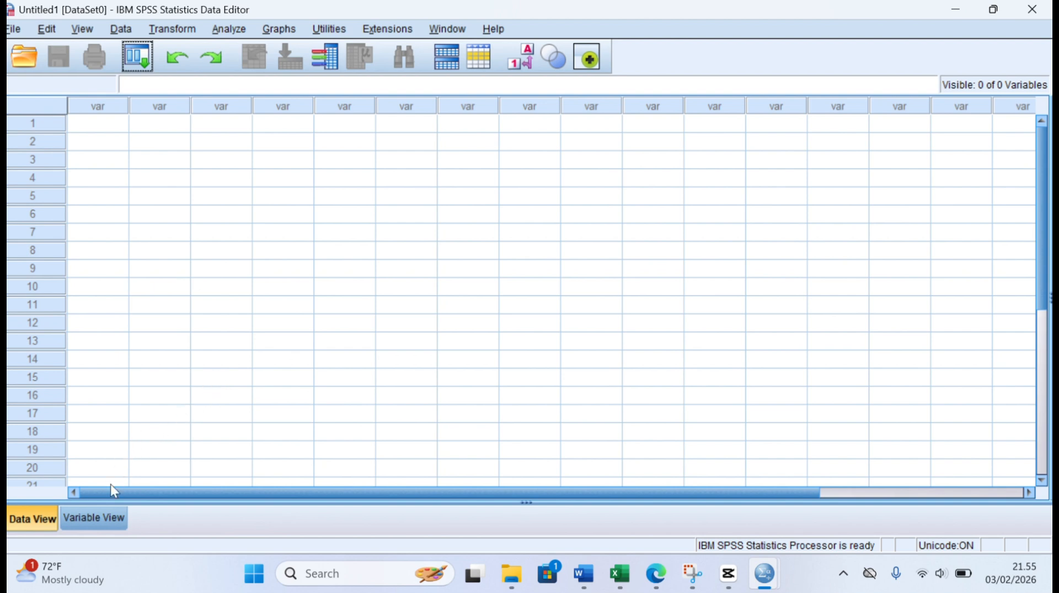
Define three variables in the variable definitions, named Motivasi, Disiplin and Prestasi
left_click(106, 519)
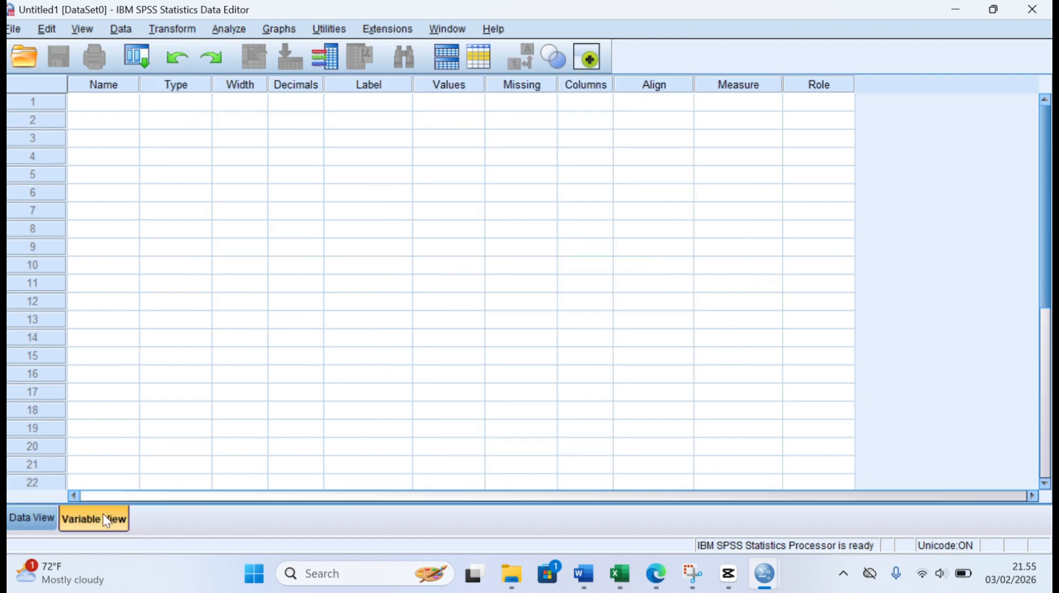
left_click(91, 106)
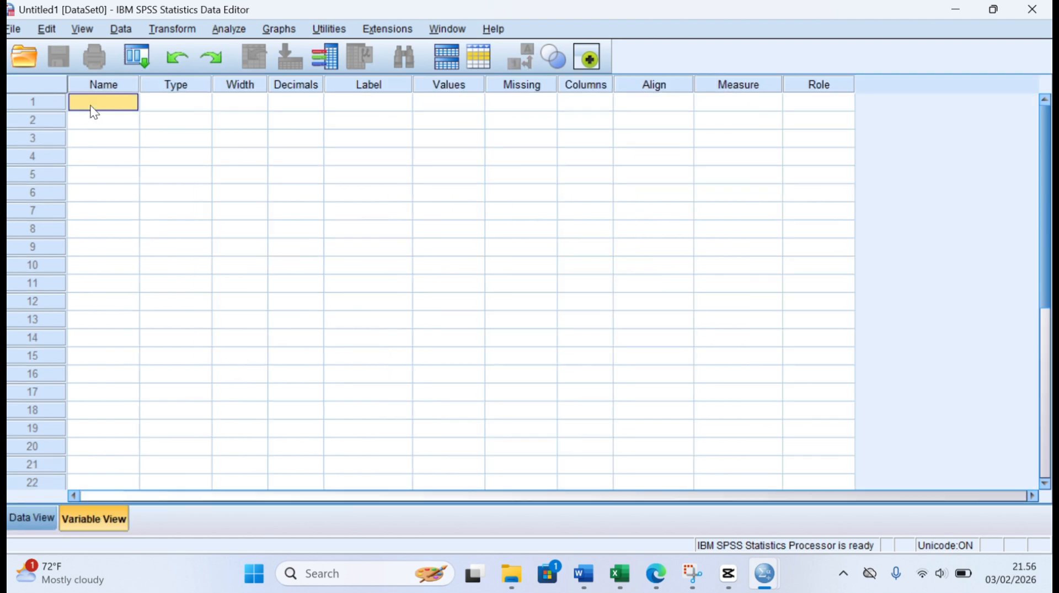
type("Motivasi")
key("Return")
key("Caps_Lock")
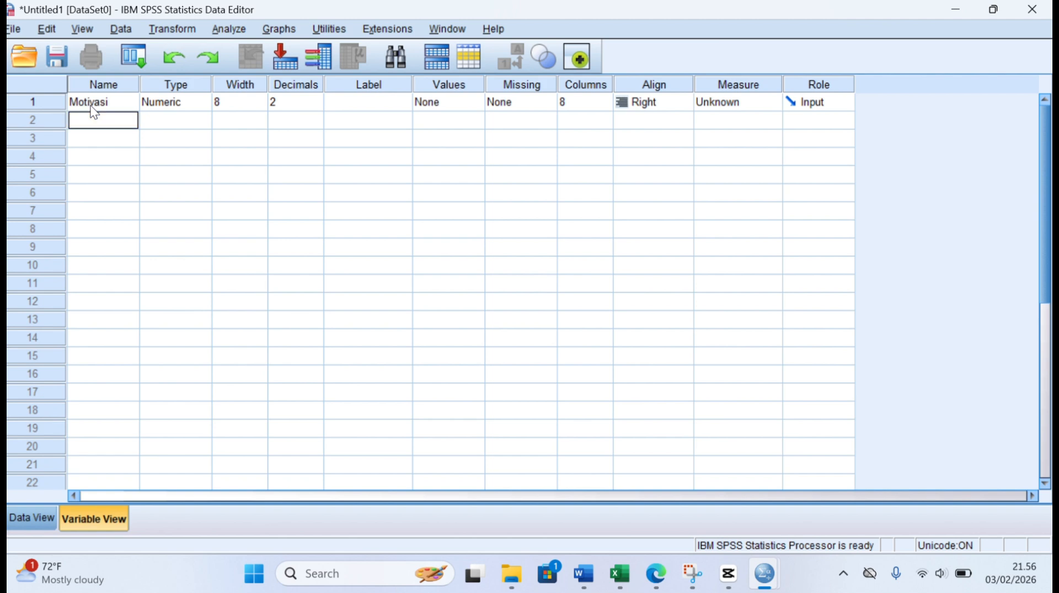
type("Du")
key("BackSpace")
type("isiplin")
left_click(121, 138)
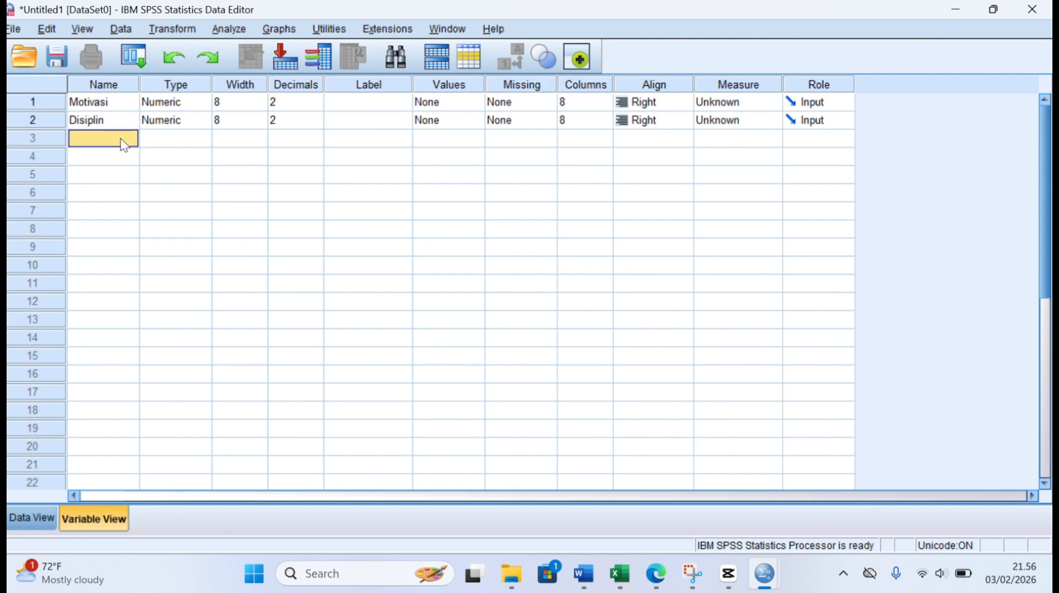
left_click(121, 138)
type("Prestasi")
key("Return")
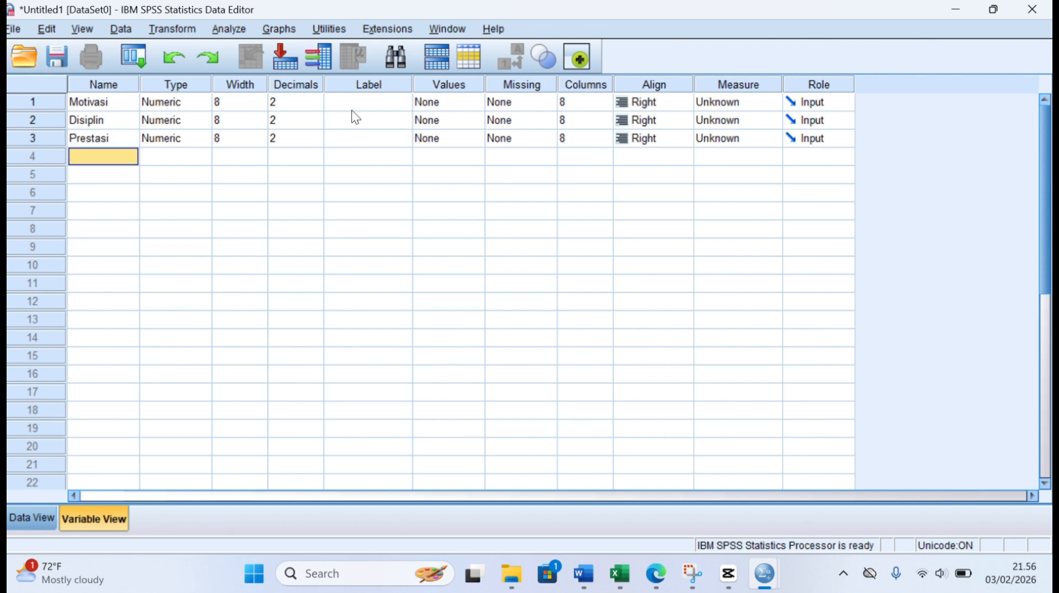
Set the decimals of Motivasi, Disiplin and Prestasi to 0
left_click(276, 104)
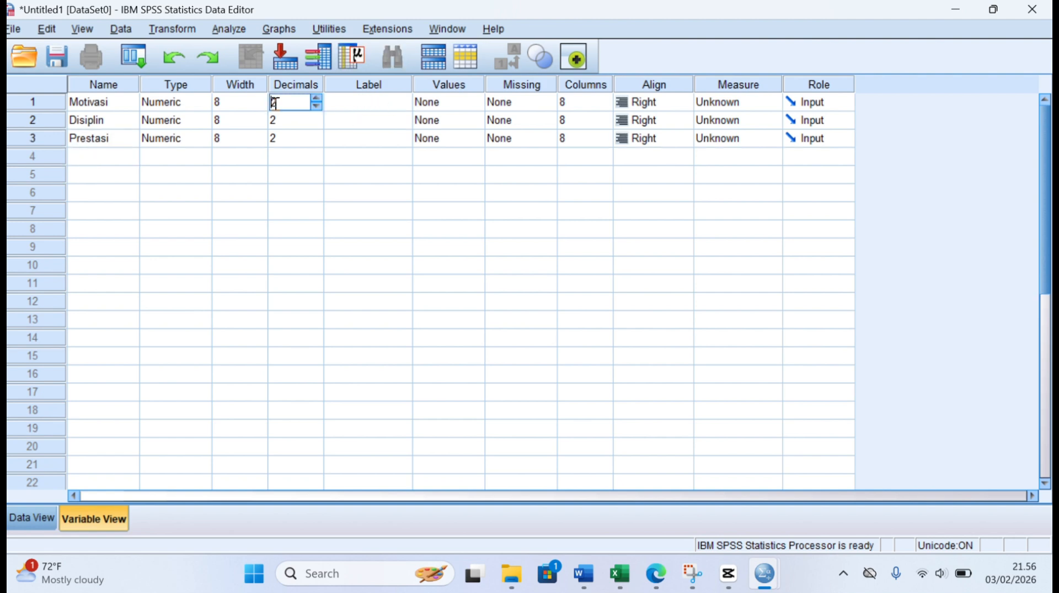
left_click(315, 113)
left_click(317, 104)
left_click(317, 105)
left_click(312, 118)
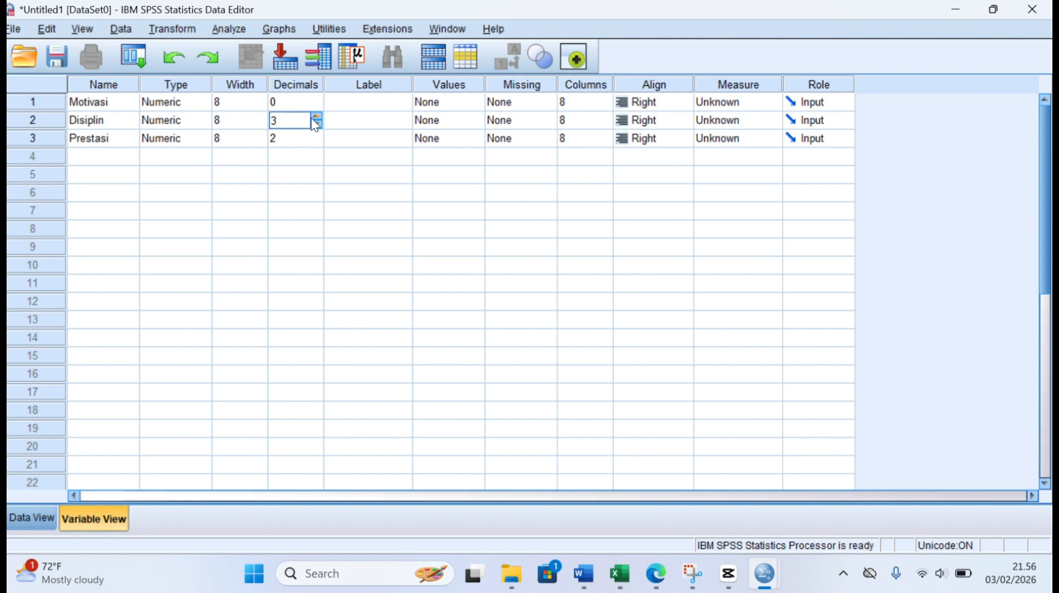
left_click(315, 116)
left_click(316, 122)
left_click(316, 123)
left_click(316, 122)
left_click(316, 123)
left_click(316, 134)
left_click(316, 142)
left_click(316, 142)
left_click(317, 142)
Label the variable Motivasi as "Motivasi belajar" and the variable Disiplin as "Disiplin belajar"
left_click(387, 104)
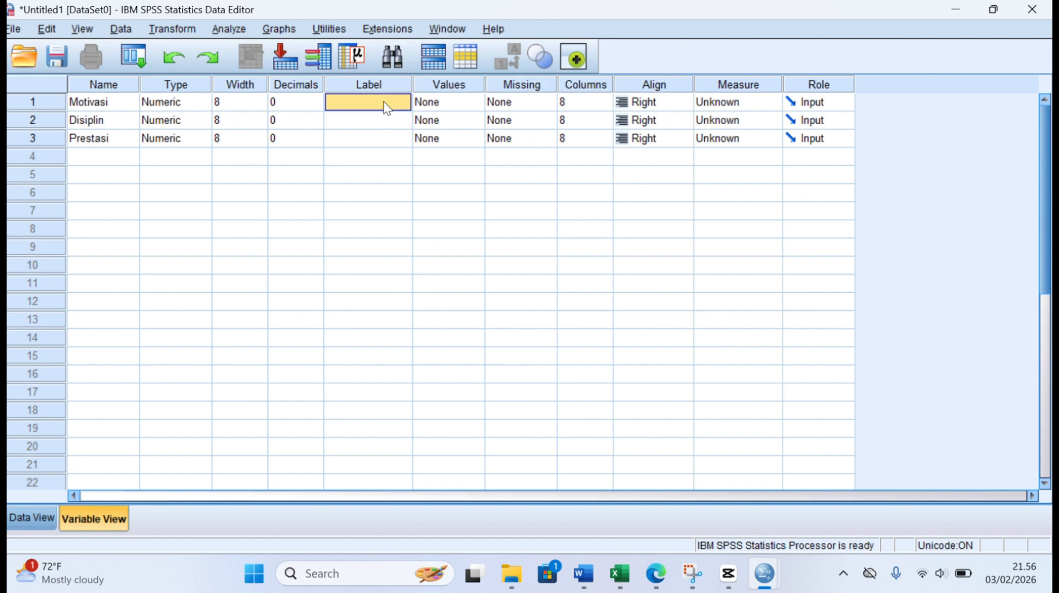
type("M")
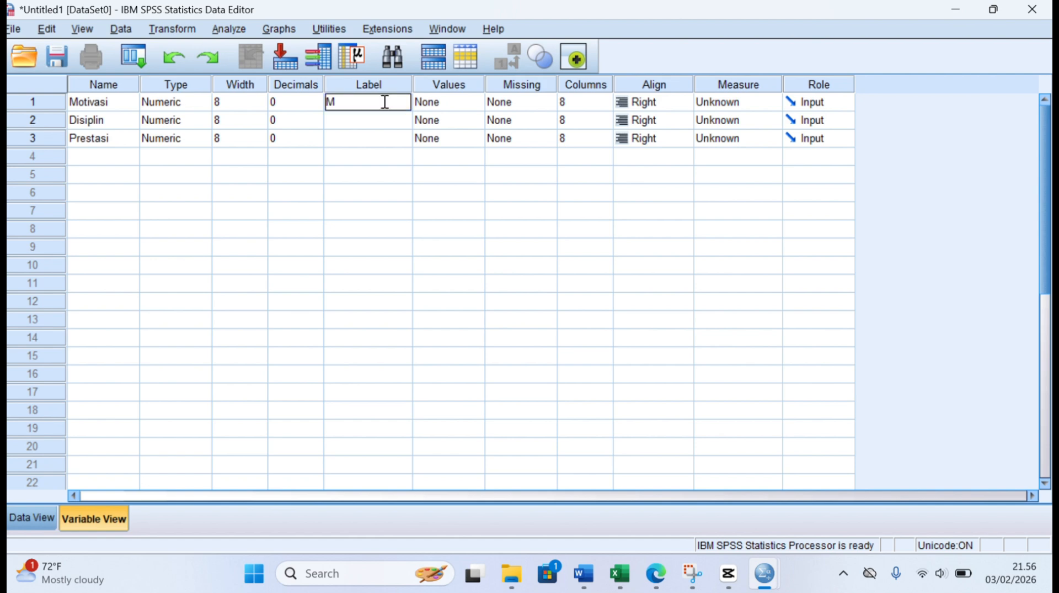
type("otivasi")
type("belajar")
left_click(379, 116)
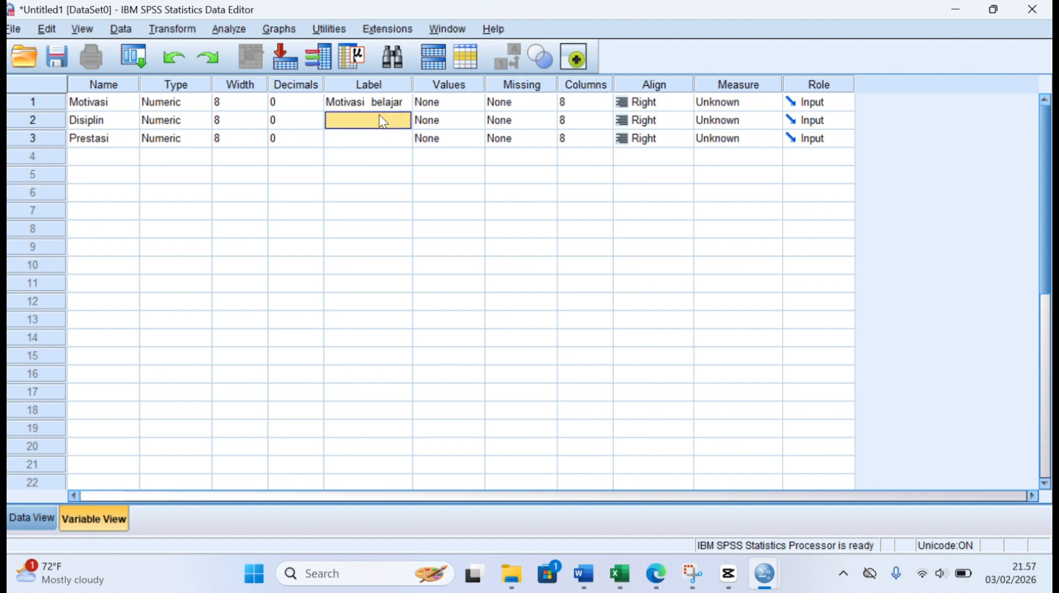
left_click(379, 117)
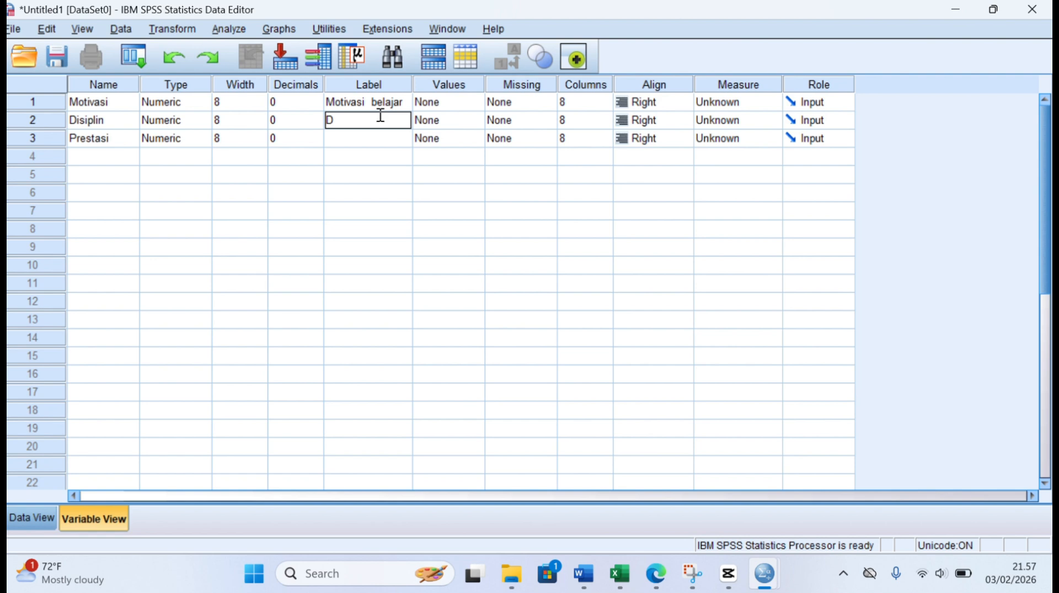
type("isipin")
key("BackSpace")
type("n belajar")
left_click(390, 141)
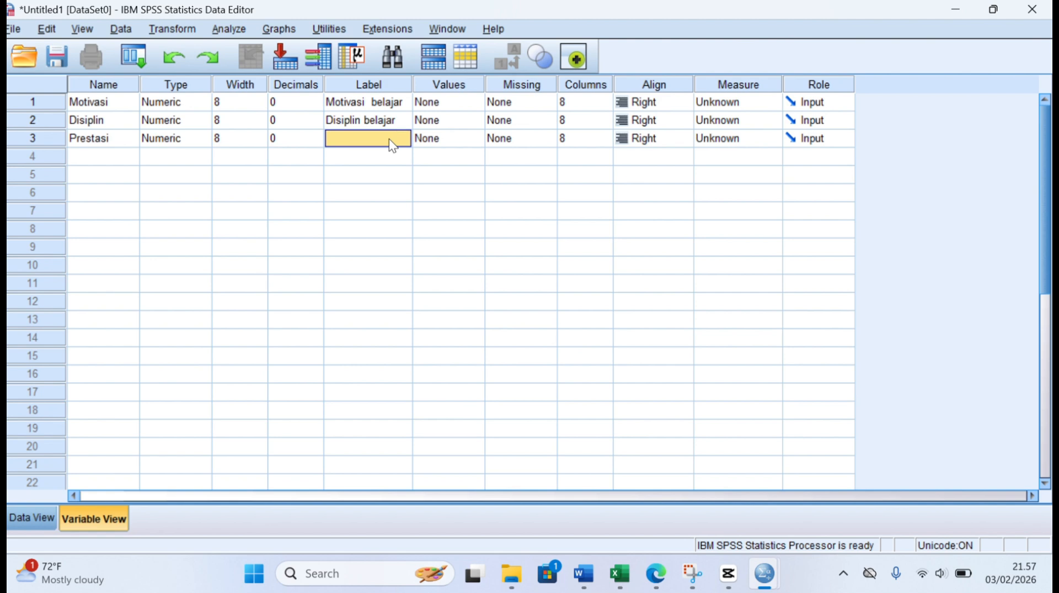
Label the variable Prestasi as "Prestasi belajar" and set the measure of Motivasi, Disiplin and Prestasi to Scale
type("P")
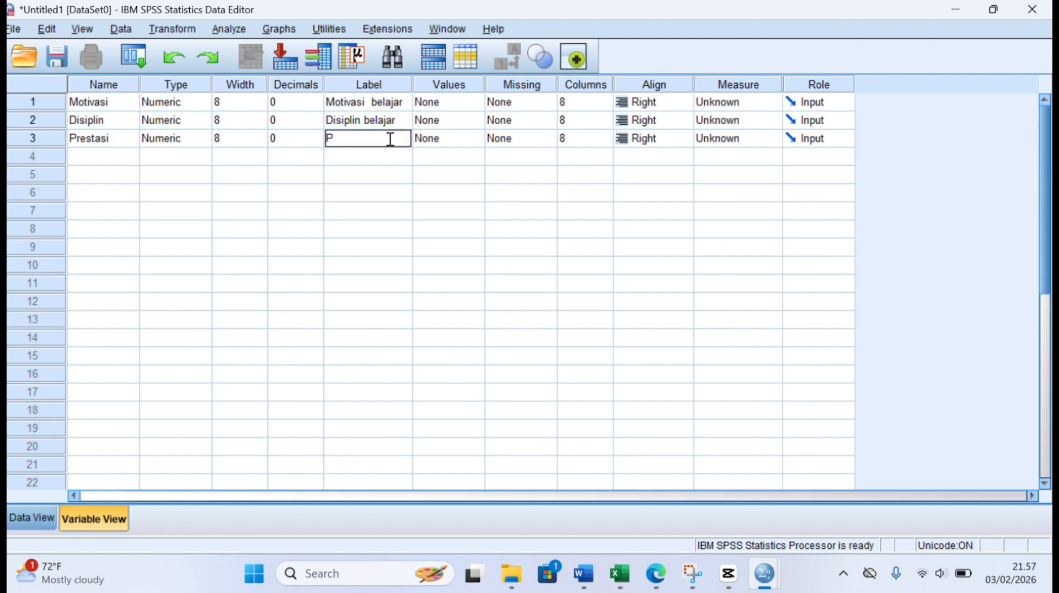
type("restasi belajar")
left_click(741, 103)
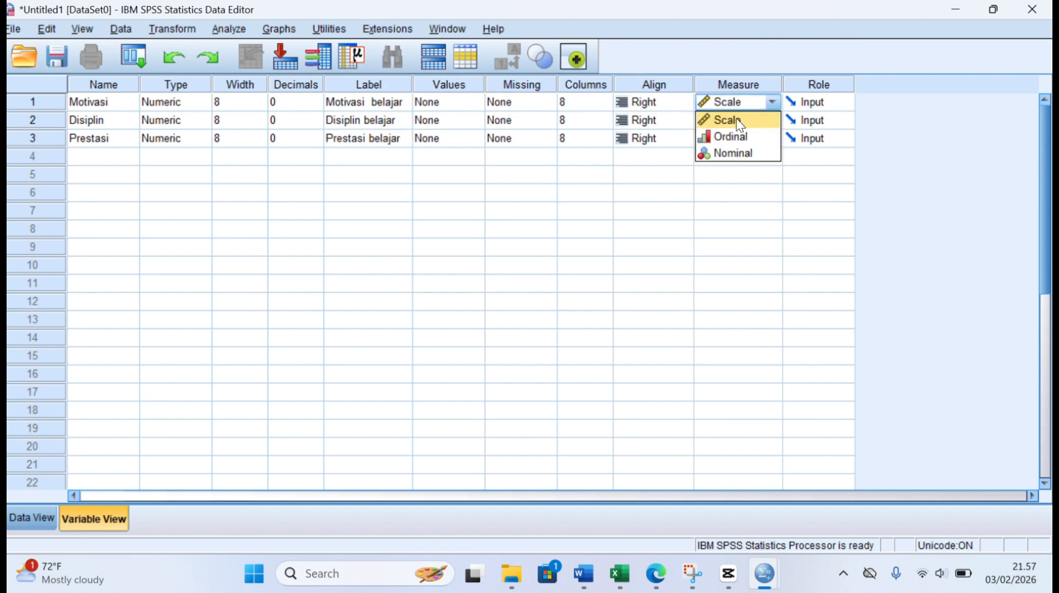
left_click(737, 118)
left_click(737, 119)
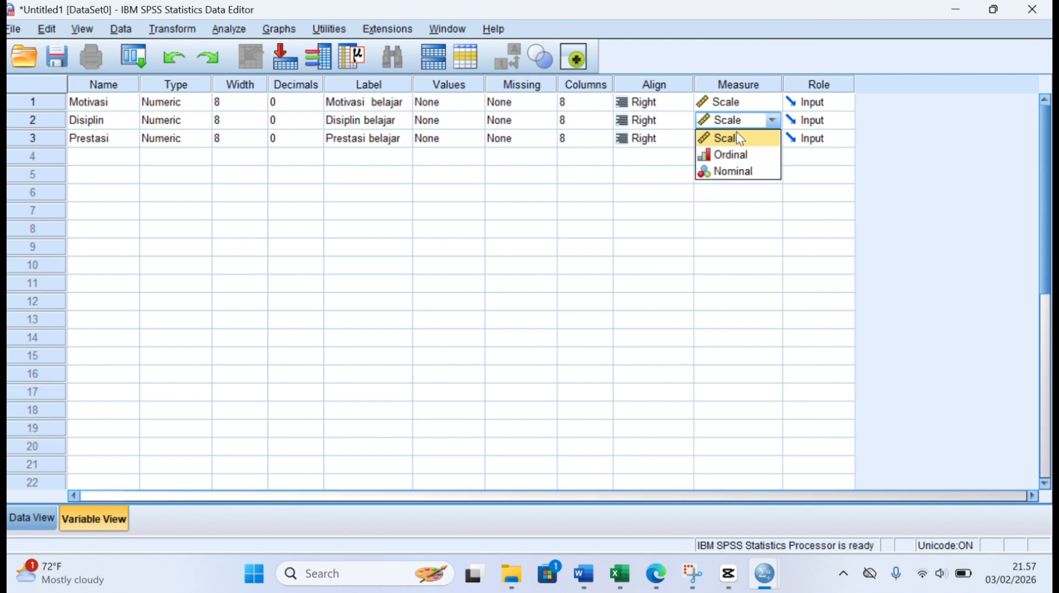
left_click(738, 137)
left_click(737, 138)
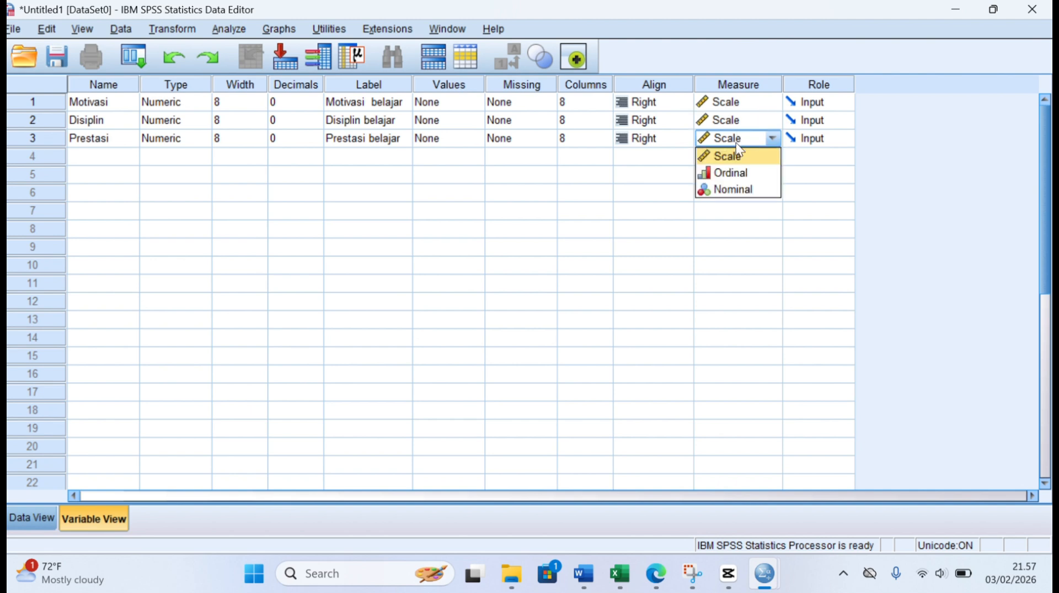
left_click(735, 156)
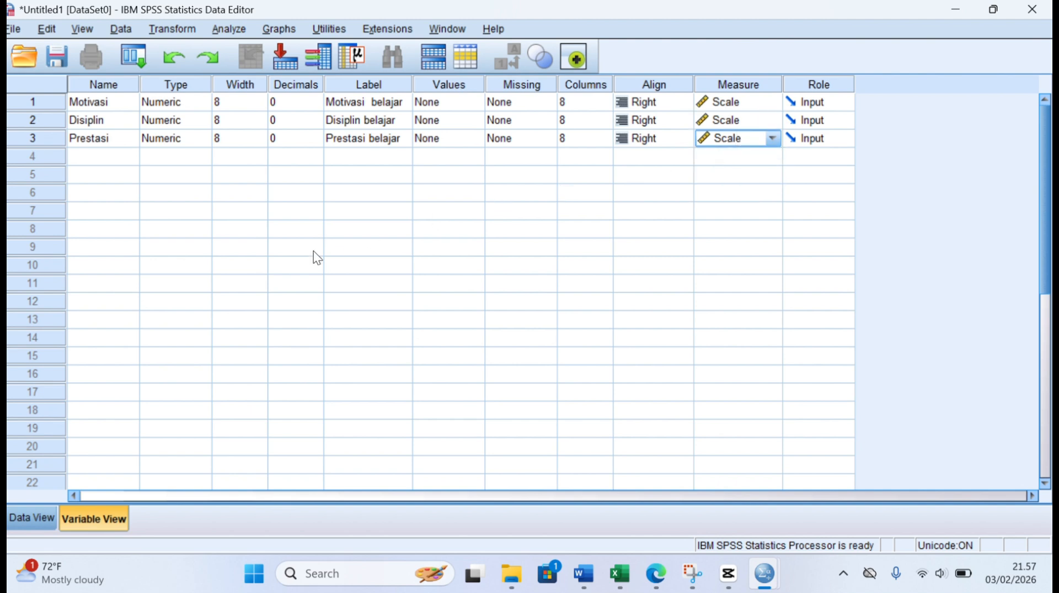
Paste the copied Excel data into the data grid, starting at the first Motivasi cell
left_click(52, 515)
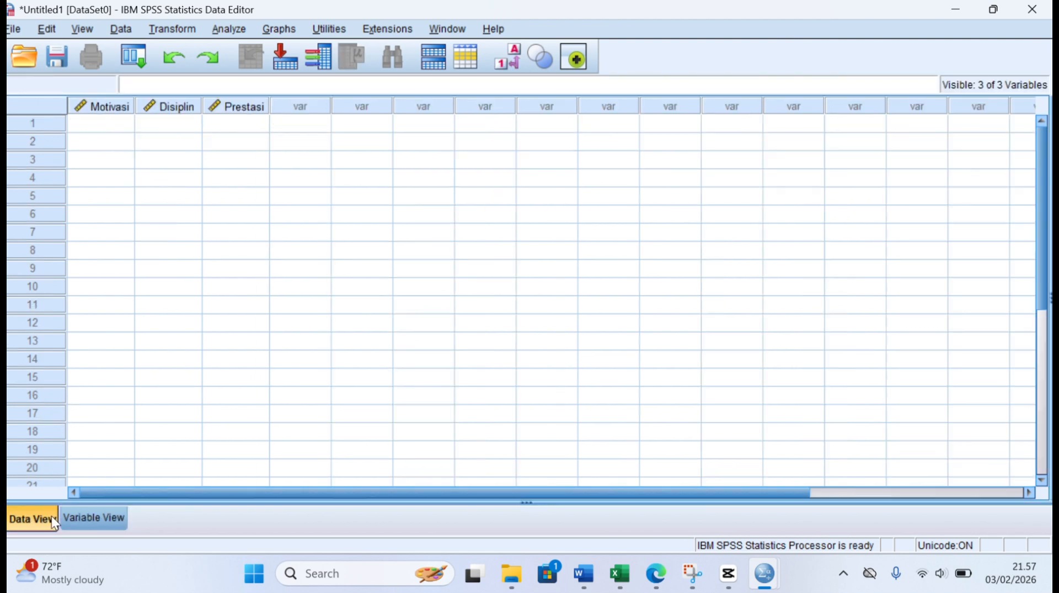
left_click(109, 122)
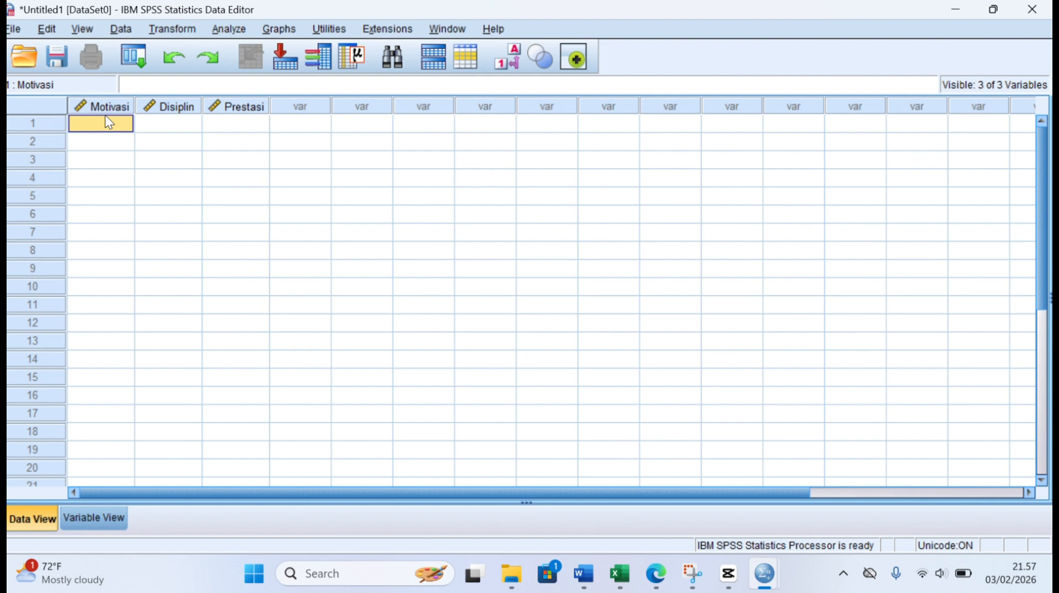
key("ctrl+v")
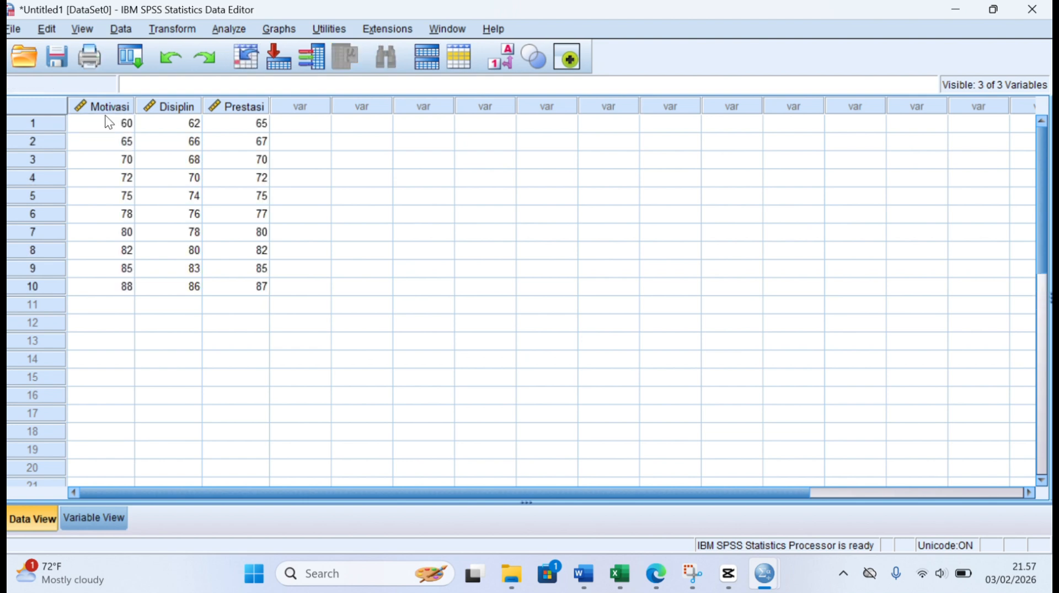
Run a linear regression with Motivasi belajar and Disiplin belajar as independent variables and Prestasi belajar as the dependent variable
left_click(233, 27)
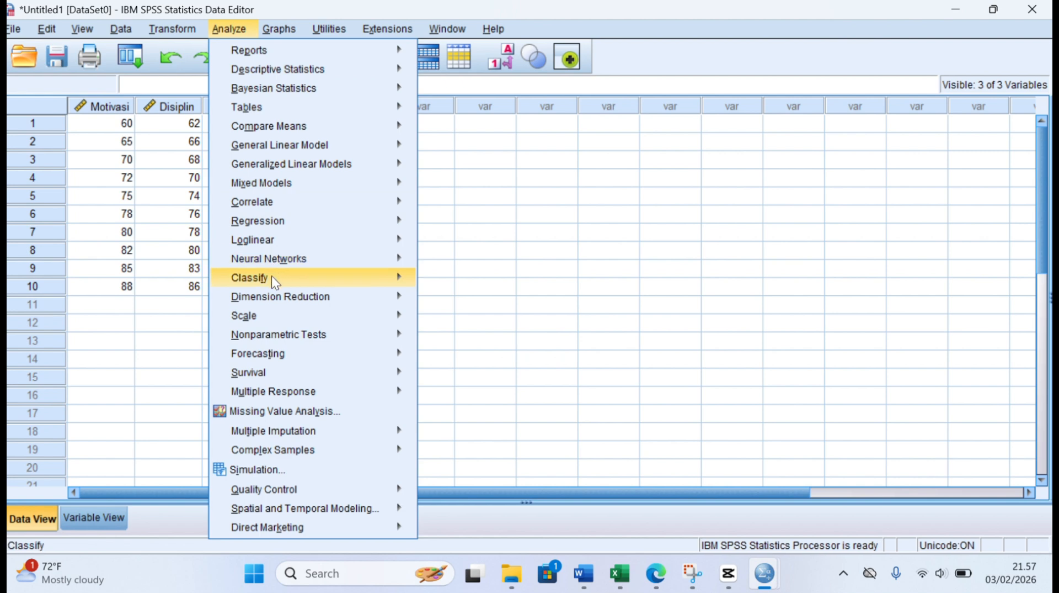
mouse_move(274, 224)
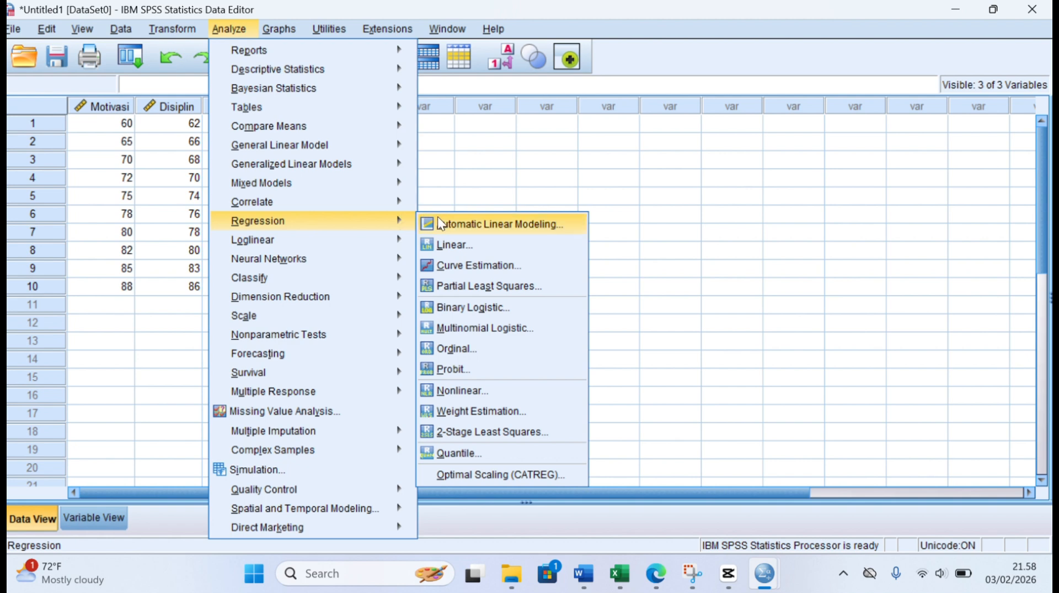
left_click(444, 245)
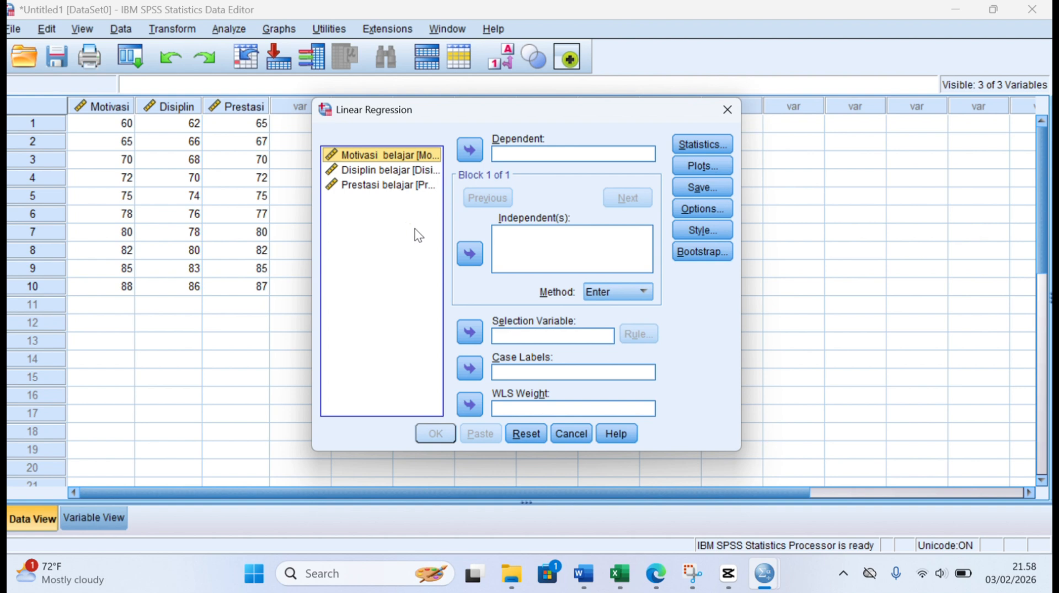
left_click(469, 254)
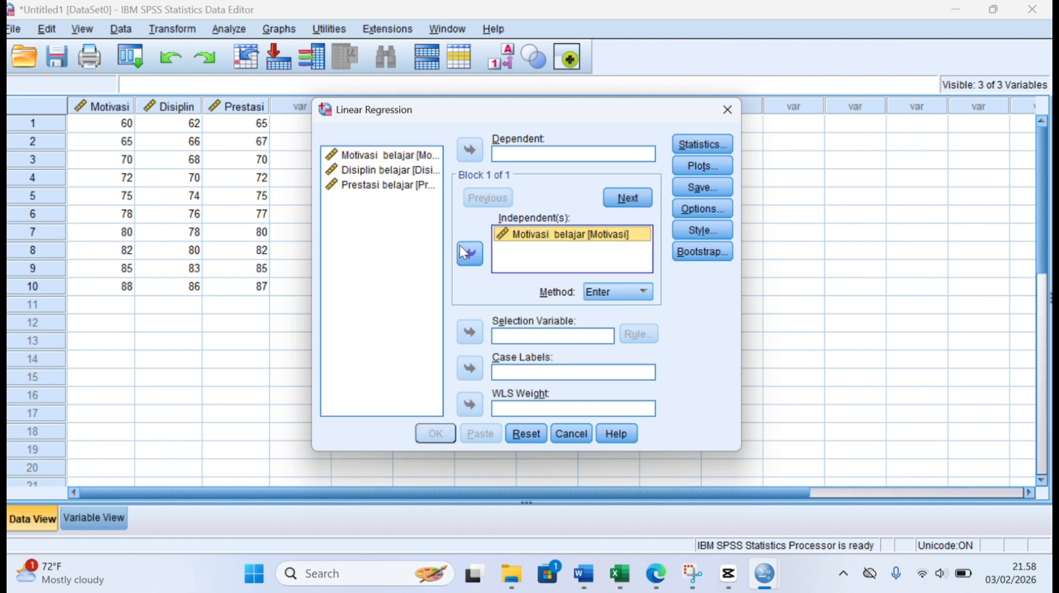
left_click(408, 171)
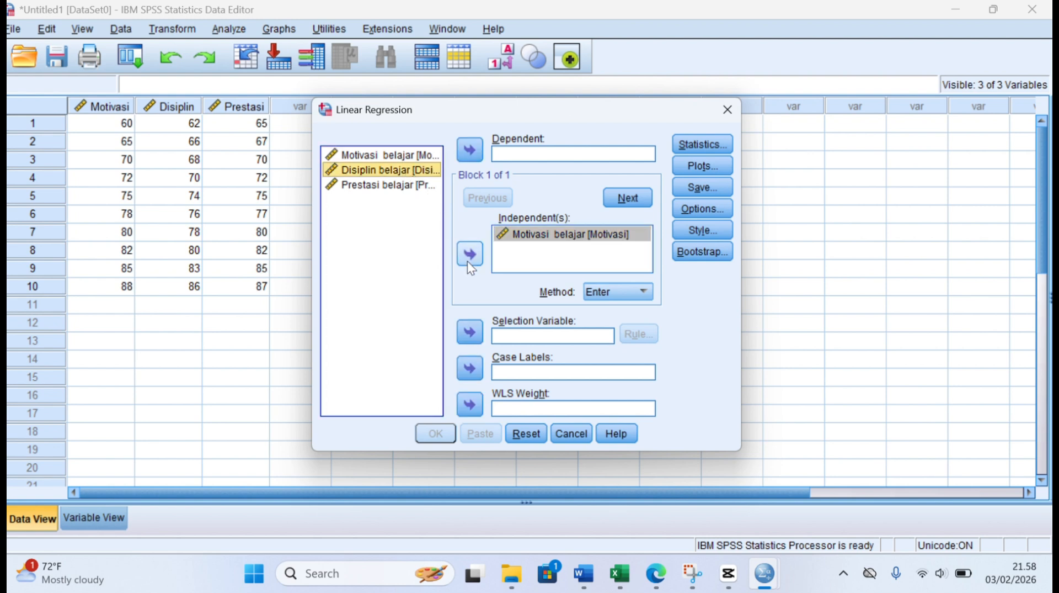
left_click(468, 258)
left_click(409, 186)
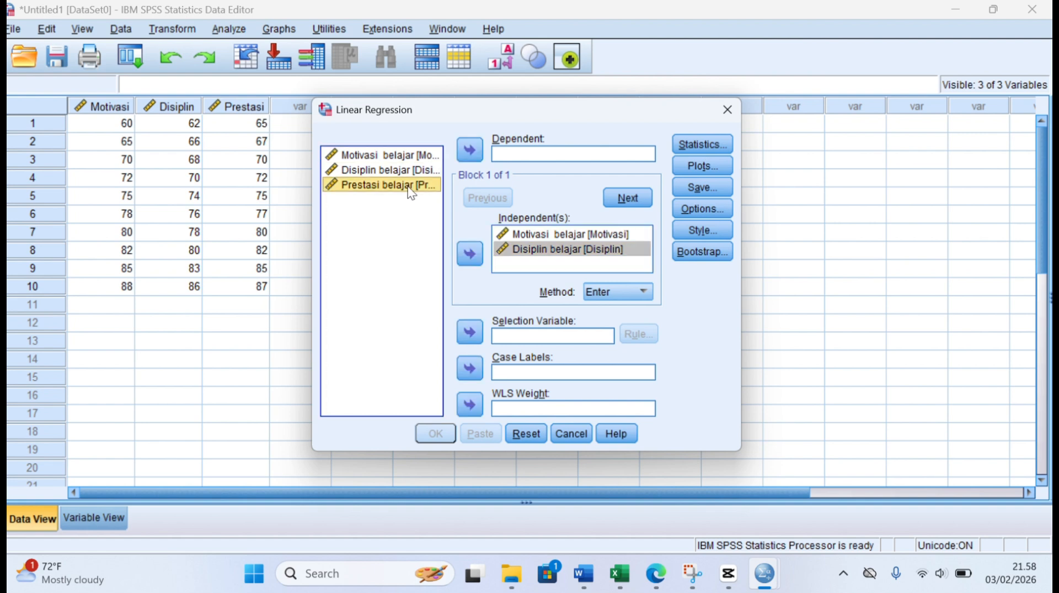
left_click(469, 152)
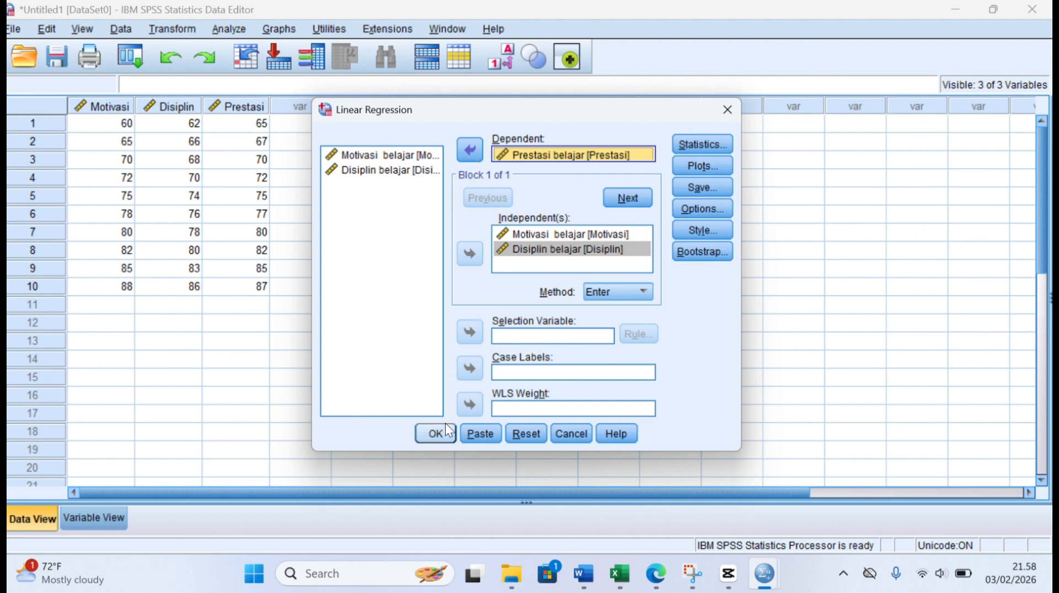
left_click(436, 433)
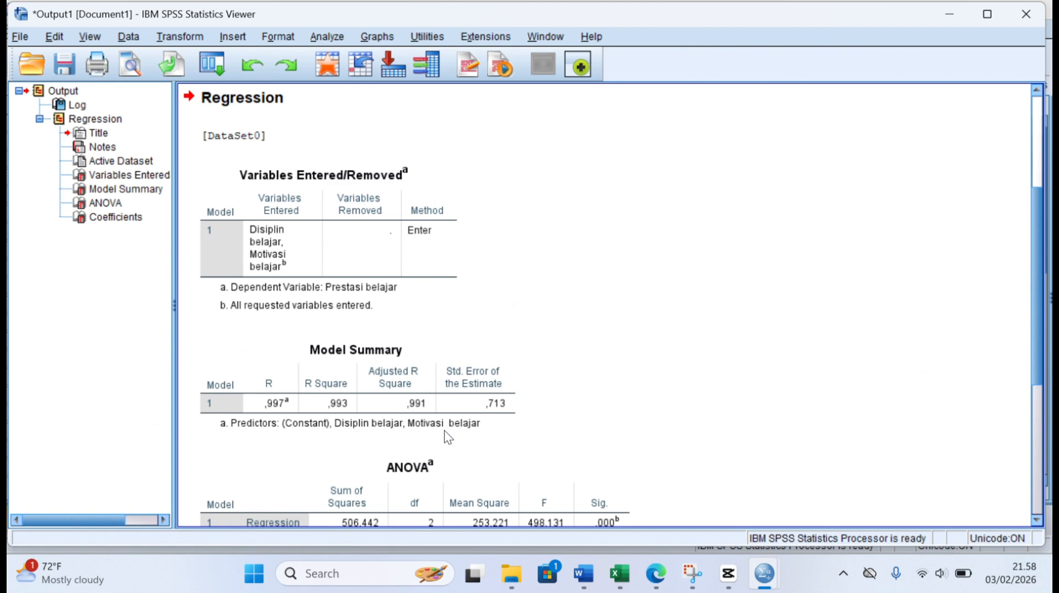
Examine the Model Summary, ANOVA and Coefficients tables of the regression output for the R, F, t and significance values
scroll(558, 370, "down", 3)
left_click(559, 372)
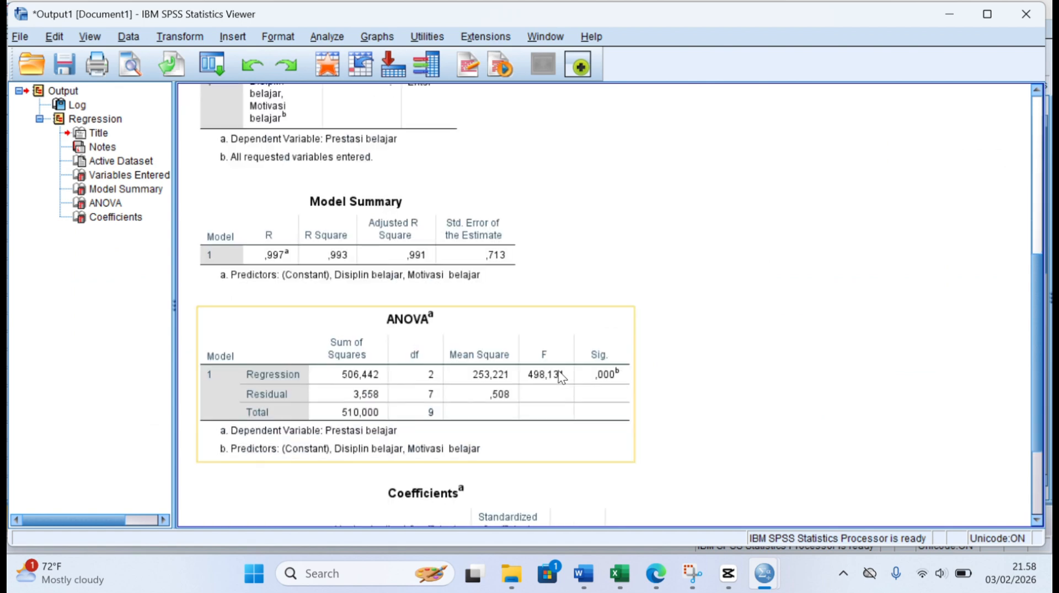
scroll(559, 372, "down", 3)
left_click(558, 371)
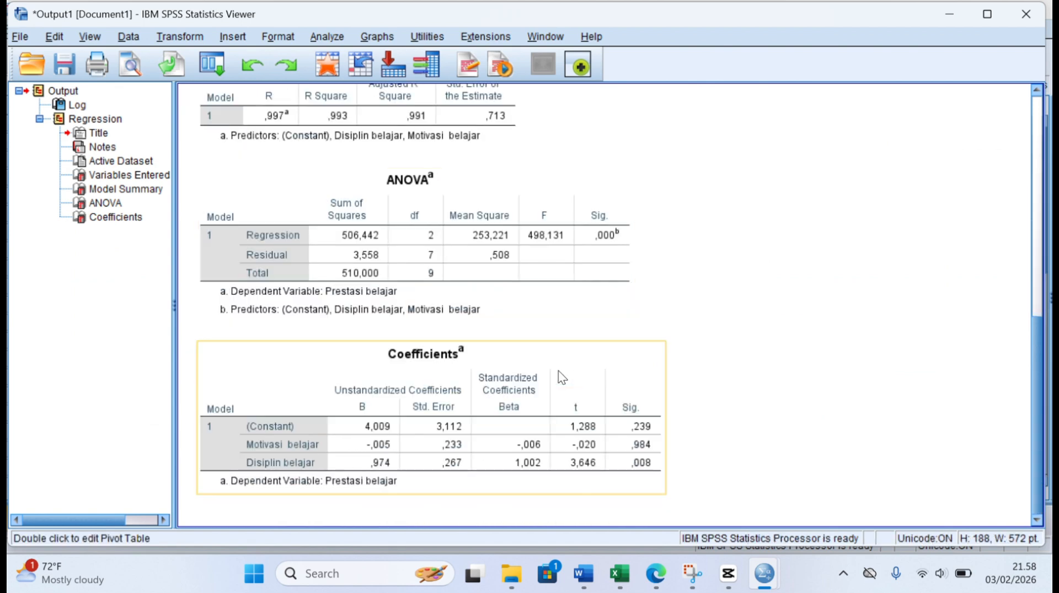
scroll(558, 370, "up", 3)
left_click(558, 371)
scroll(558, 370, "down", 3)
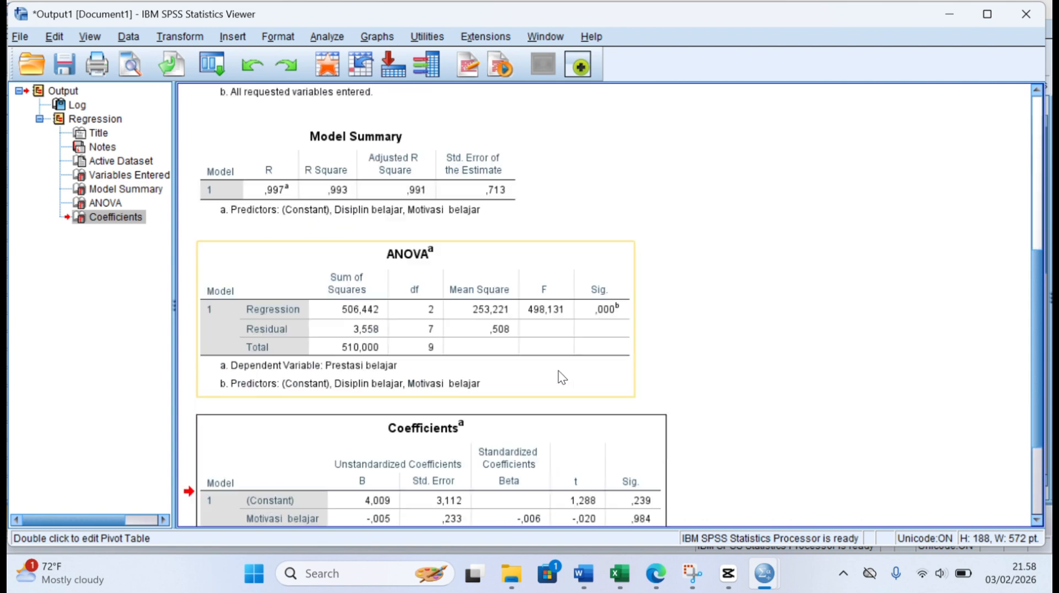
left_click(558, 370)
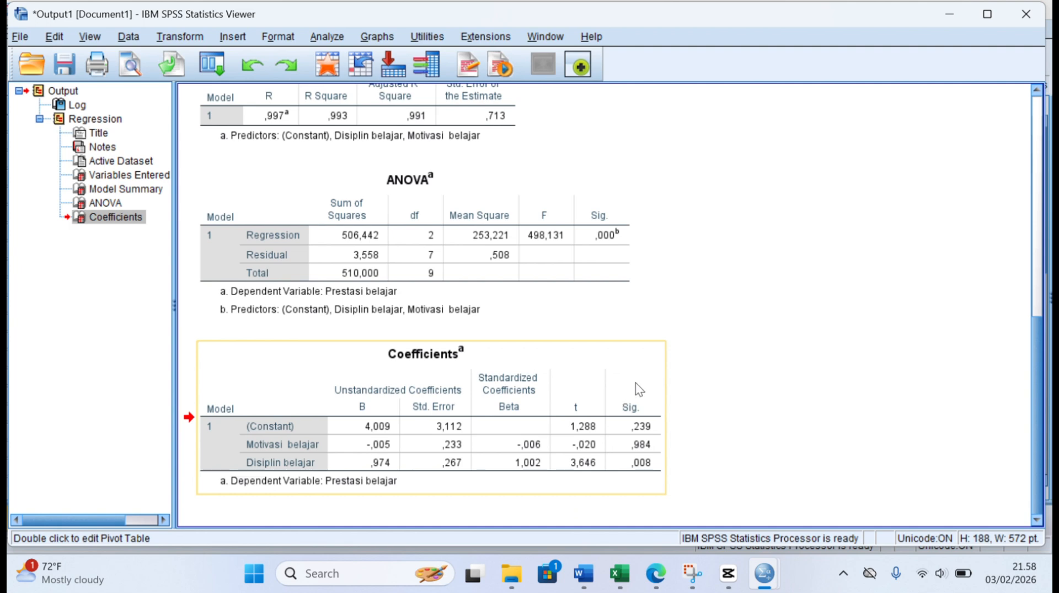
scroll(647, 377, "up", 2)
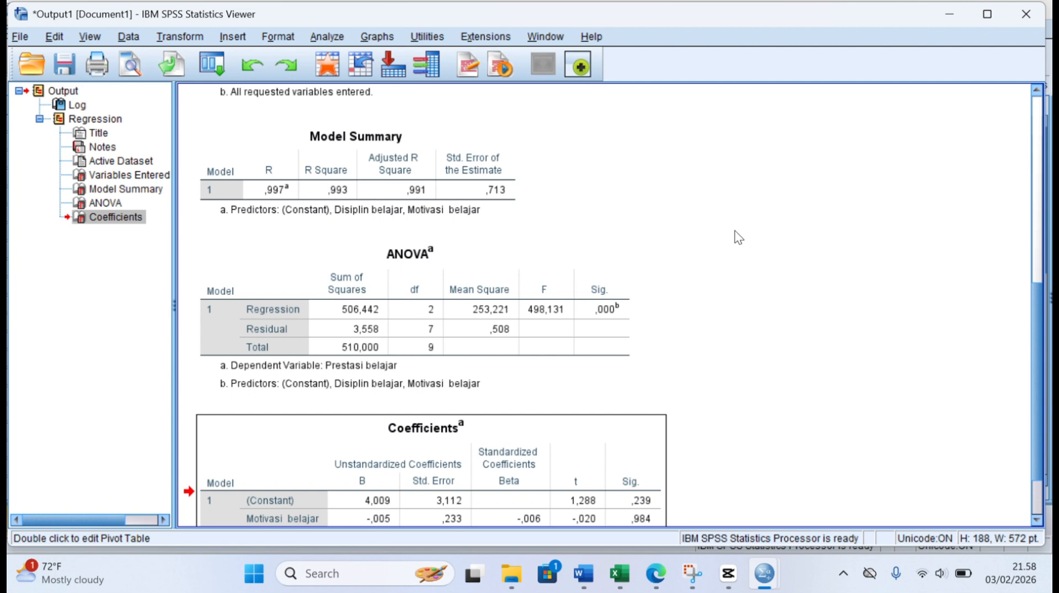
scroll(738, 313, "down", 3)
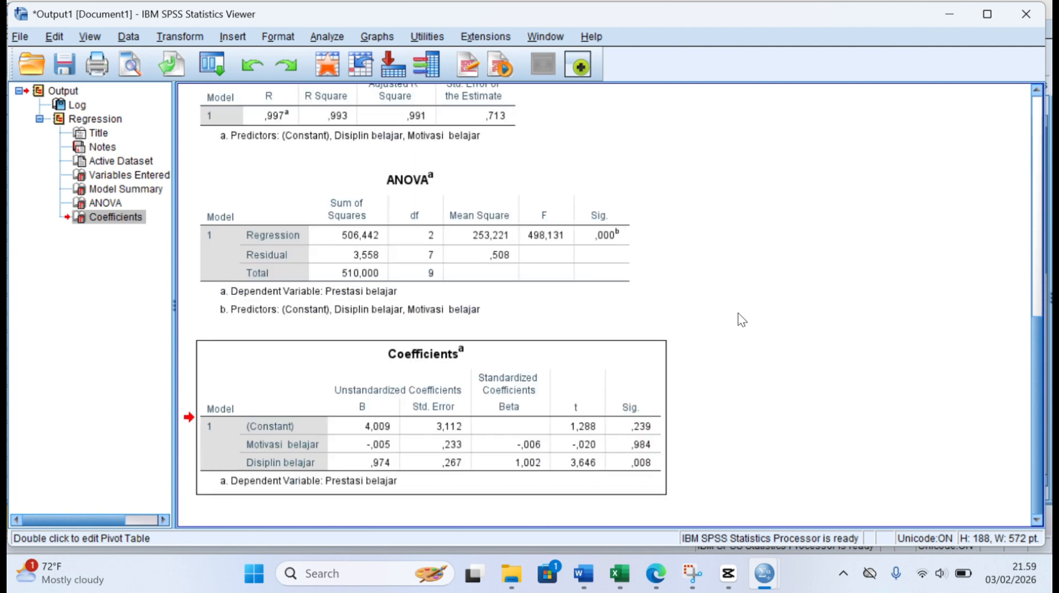
scroll(738, 313, "up", 3)
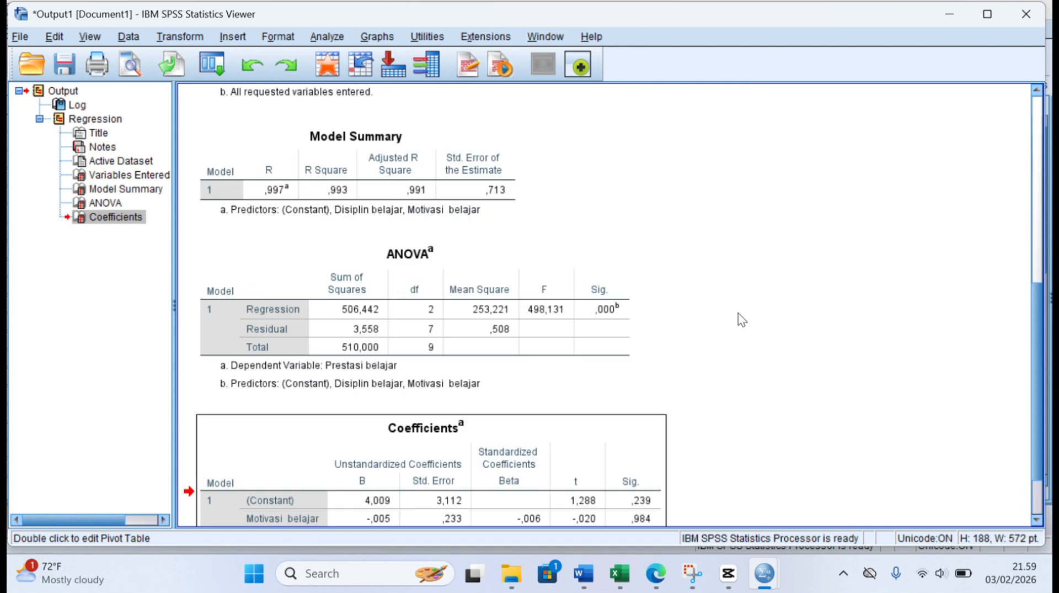
scroll(738, 313, "down", 3)
scroll(738, 313, "up", 3)
scroll(700, 216, "up", 6)
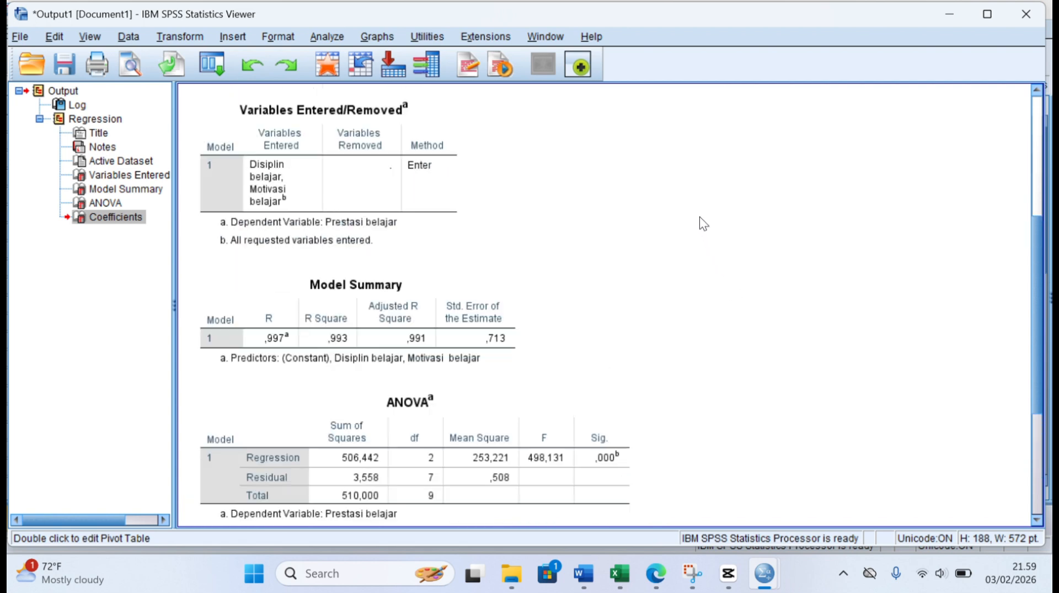
scroll(700, 216, "down", 6)
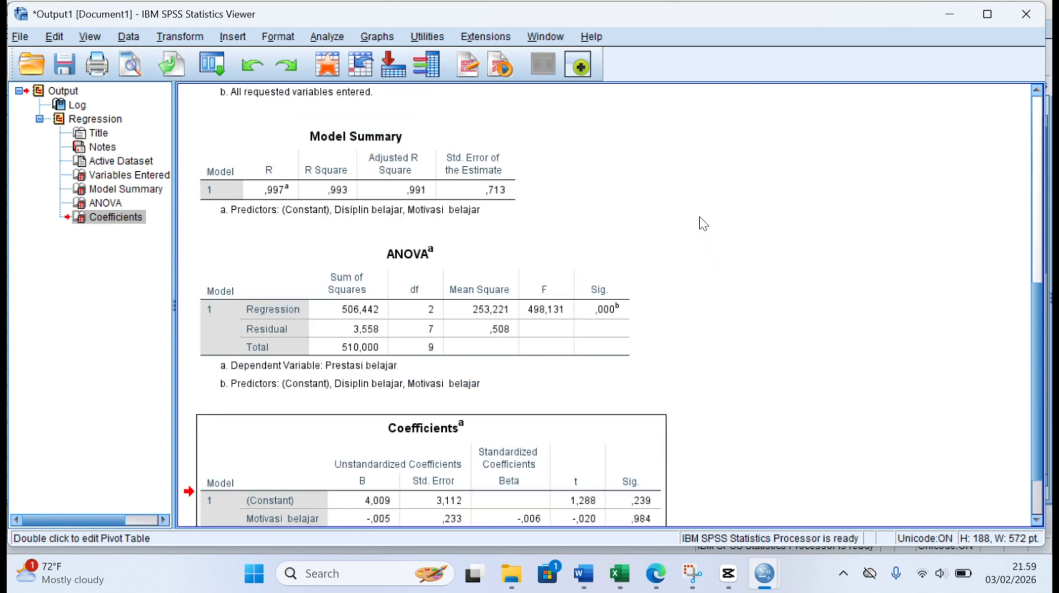
scroll(773, 334, "down", 3)
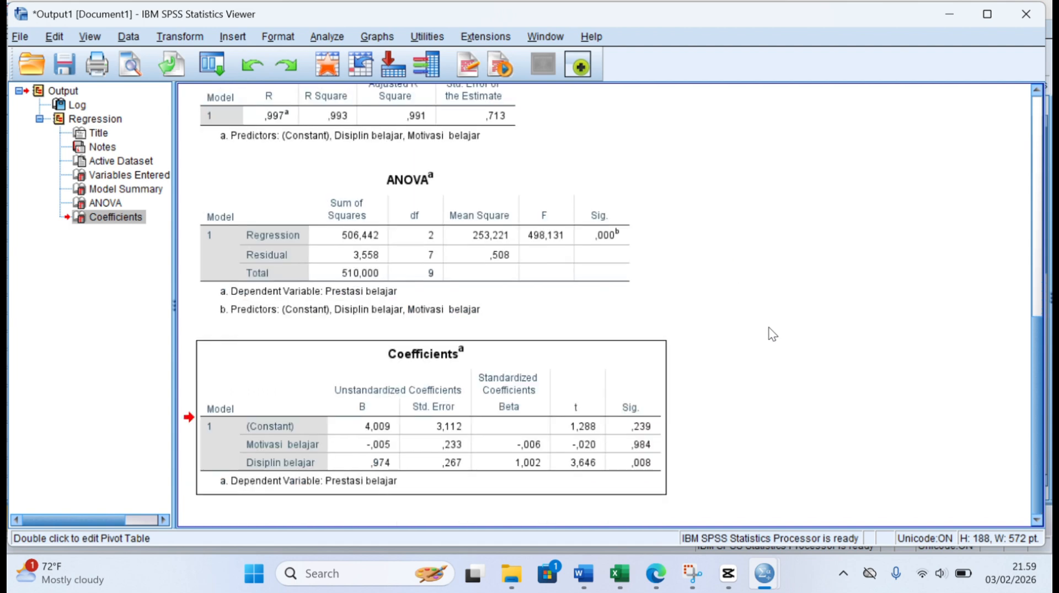